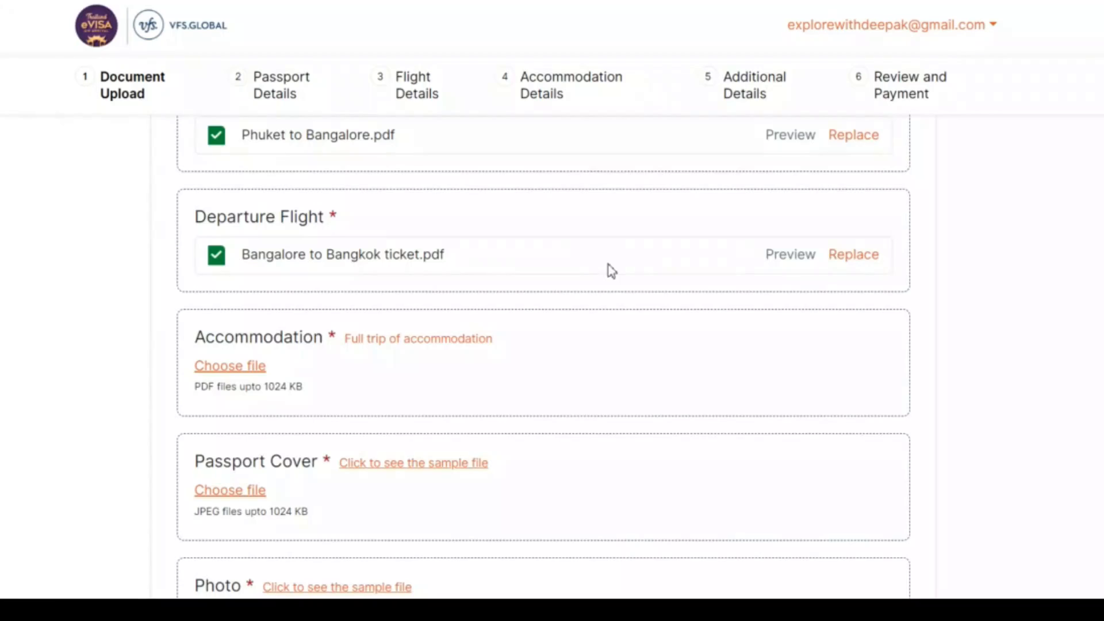
- Attach the accommodation PDF from the Accommodations folder
left_click(246, 367)
double_click(558, 265)
double_click(558, 265)
left_click_drag(495, 344, 346, 350)
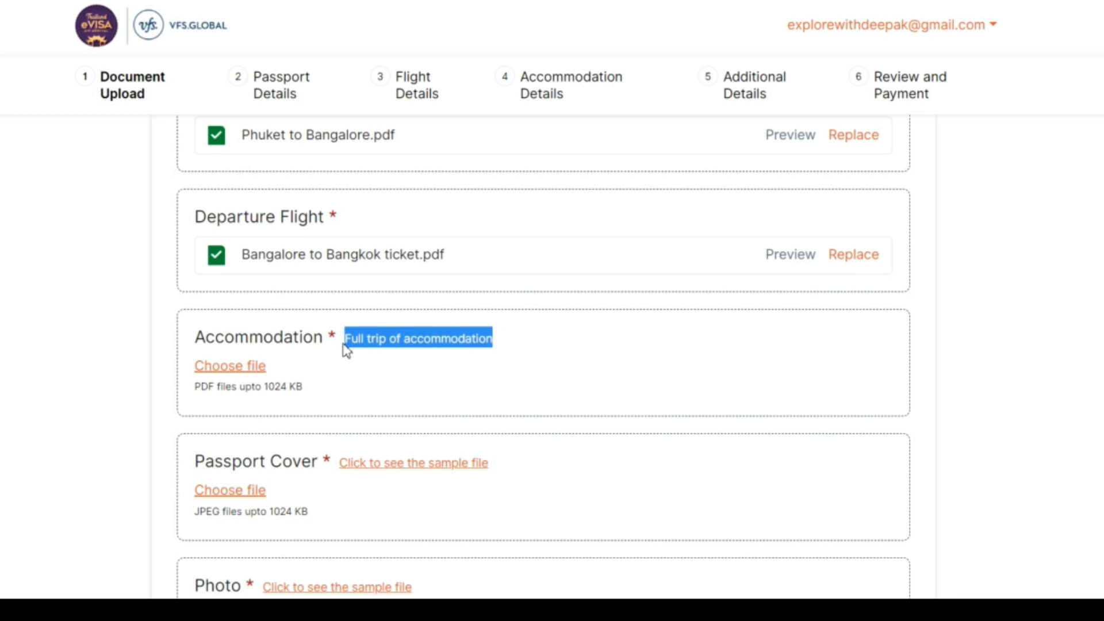
left_click(455, 385)
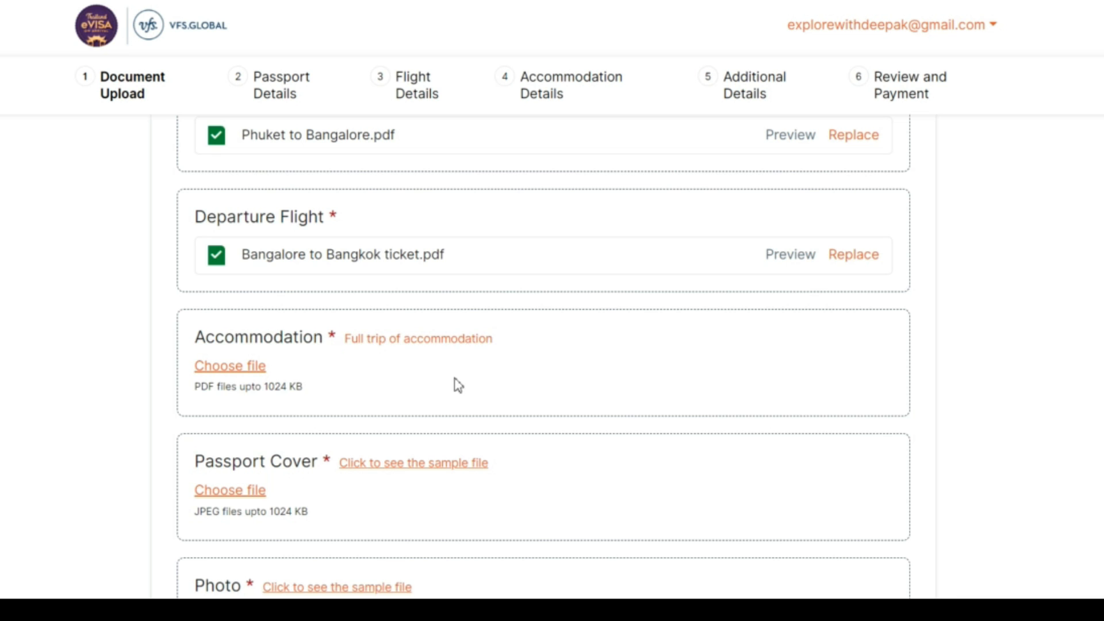
- Attach the WhatsApp image as passport cover and DSC_0817.jpg as photo, then save and continue
left_click(231, 367)
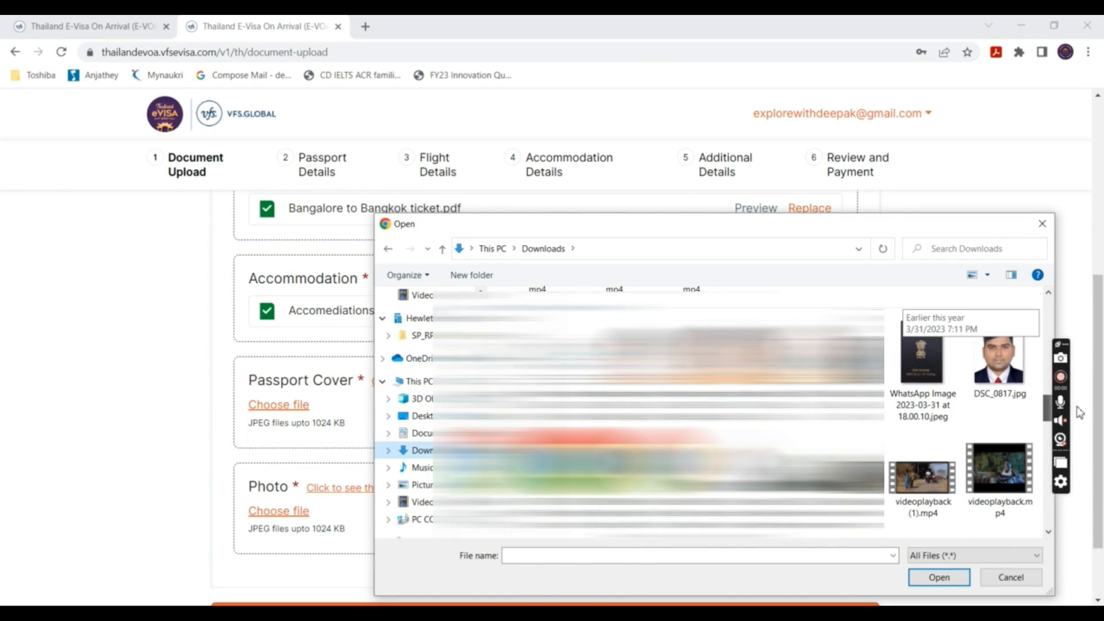
double_click(927, 372)
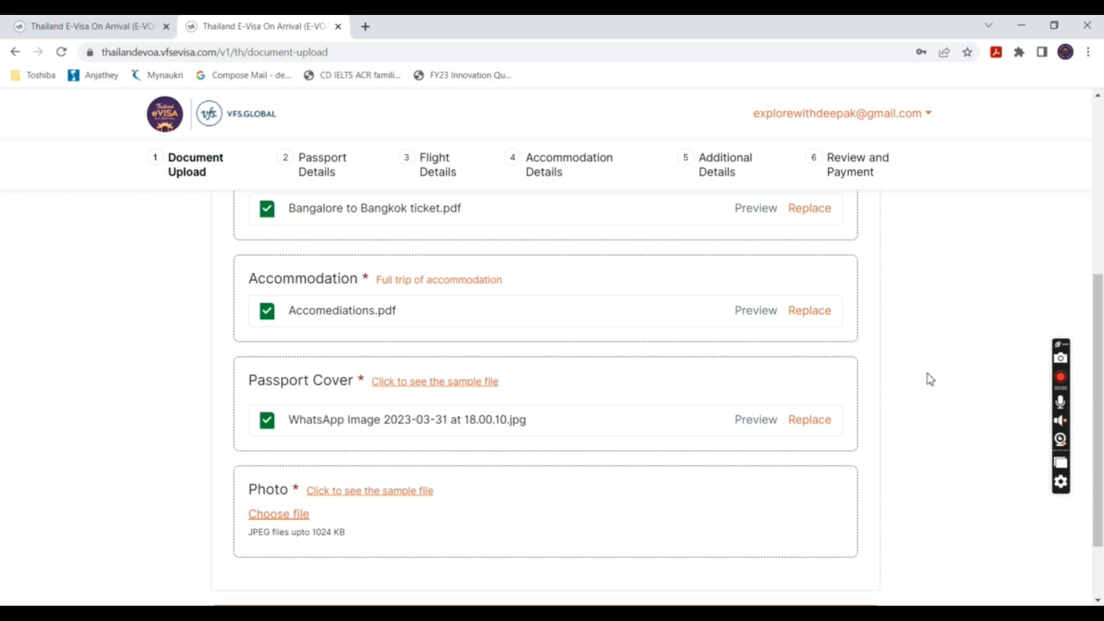
left_click(260, 513)
double_click(996, 323)
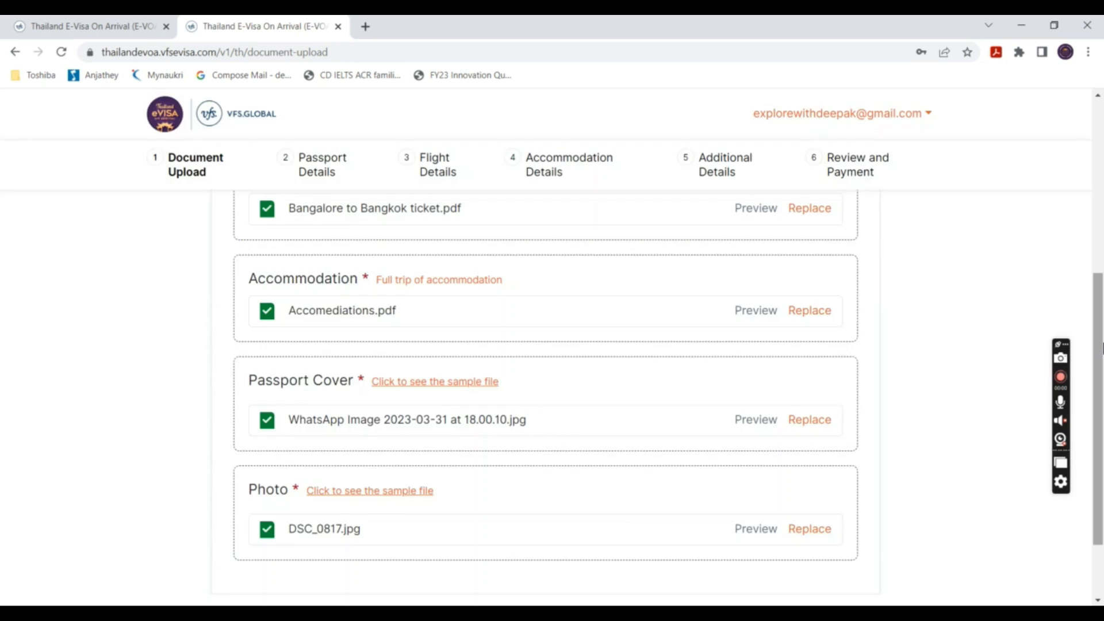
scroll(1102, 347, "down", 2)
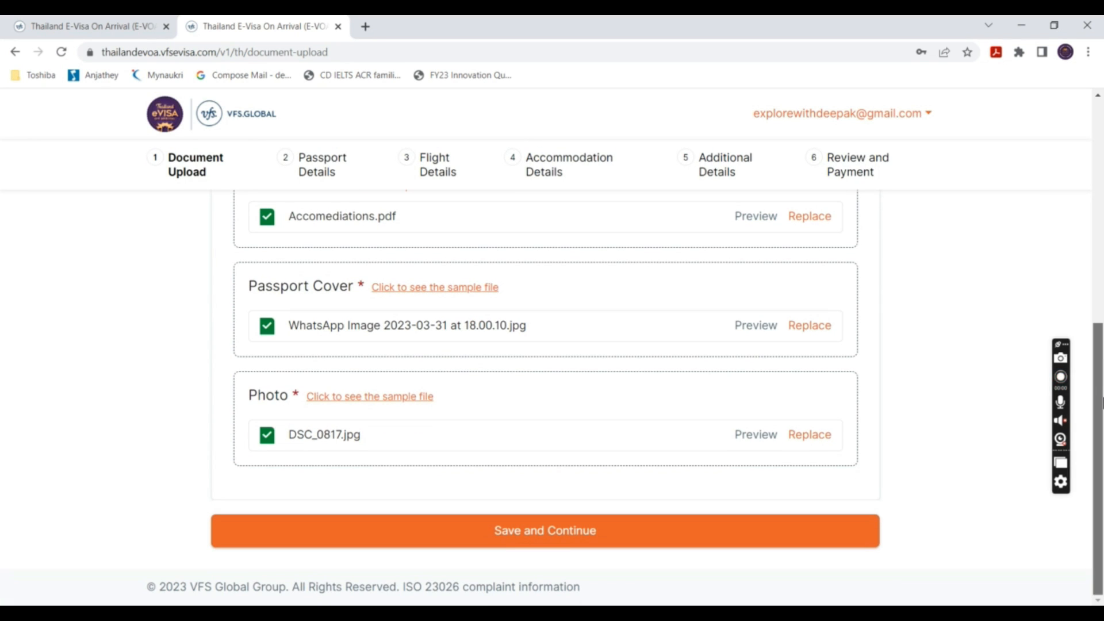
left_click(701, 526)
left_click(754, 345)
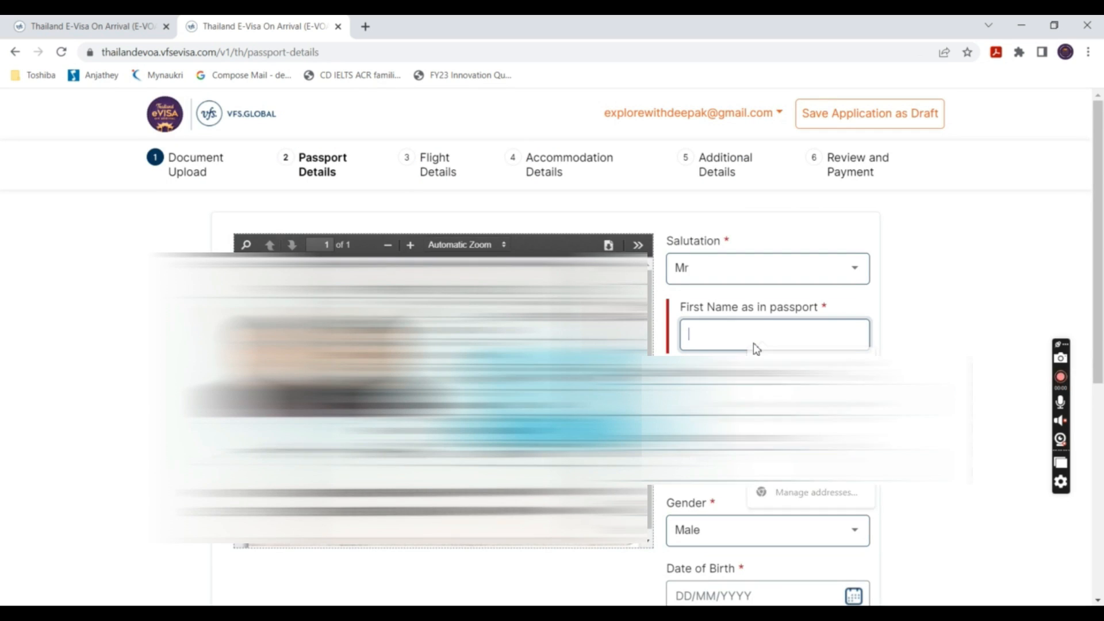
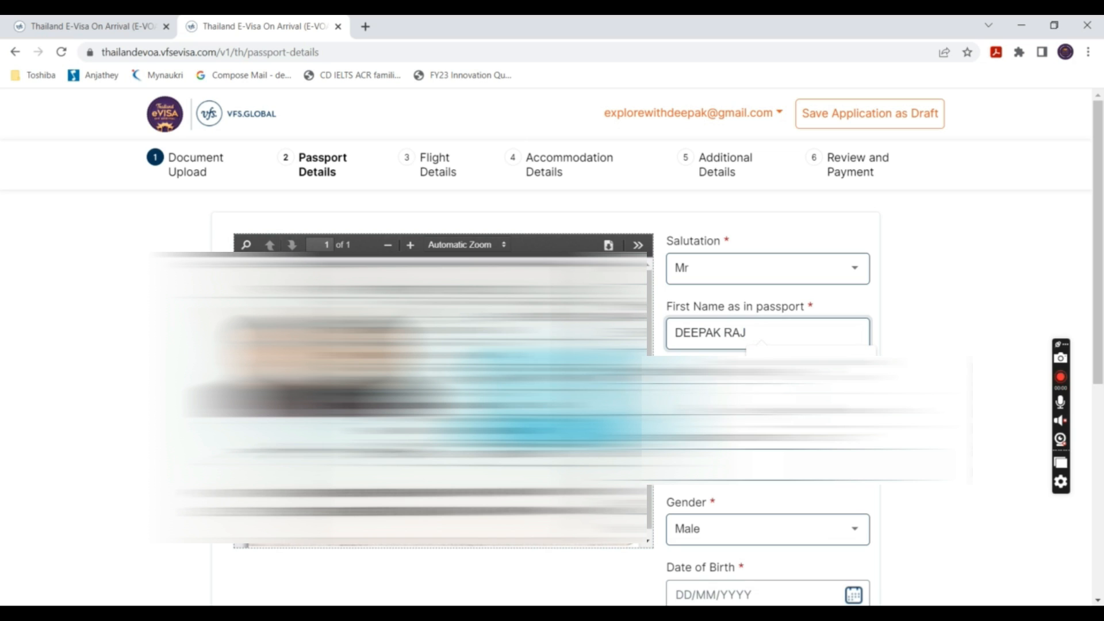
- Enter the applicant's first name in Passport Details, then choose Schedule as the flight type
key("Tab")
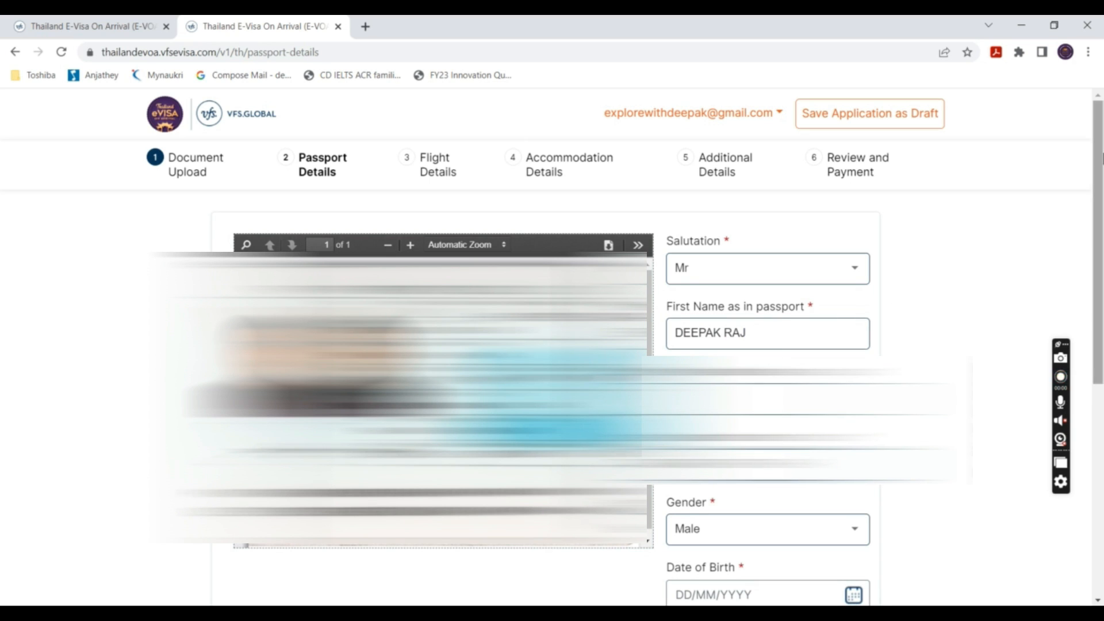
scroll(1103, 158, "down", 3)
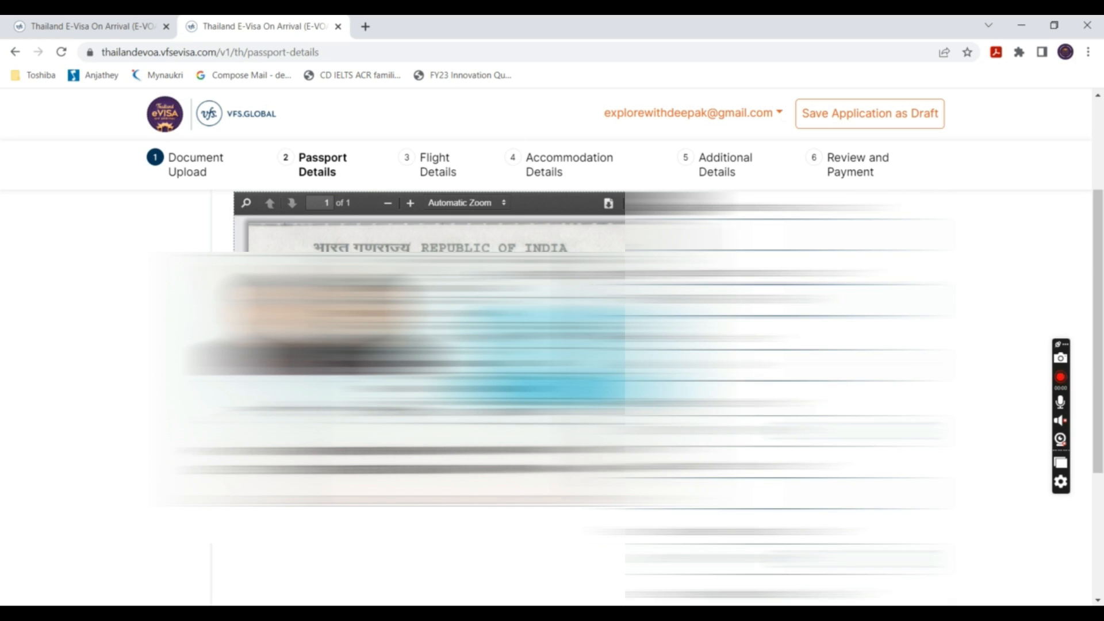
scroll(552, 397, "down", 3)
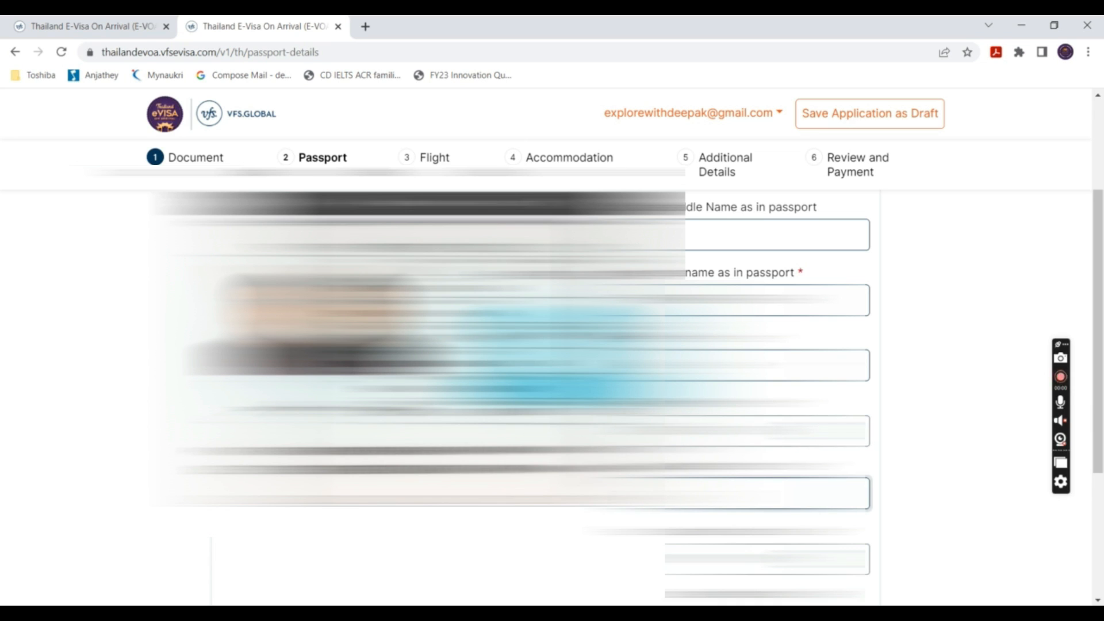
type("P")
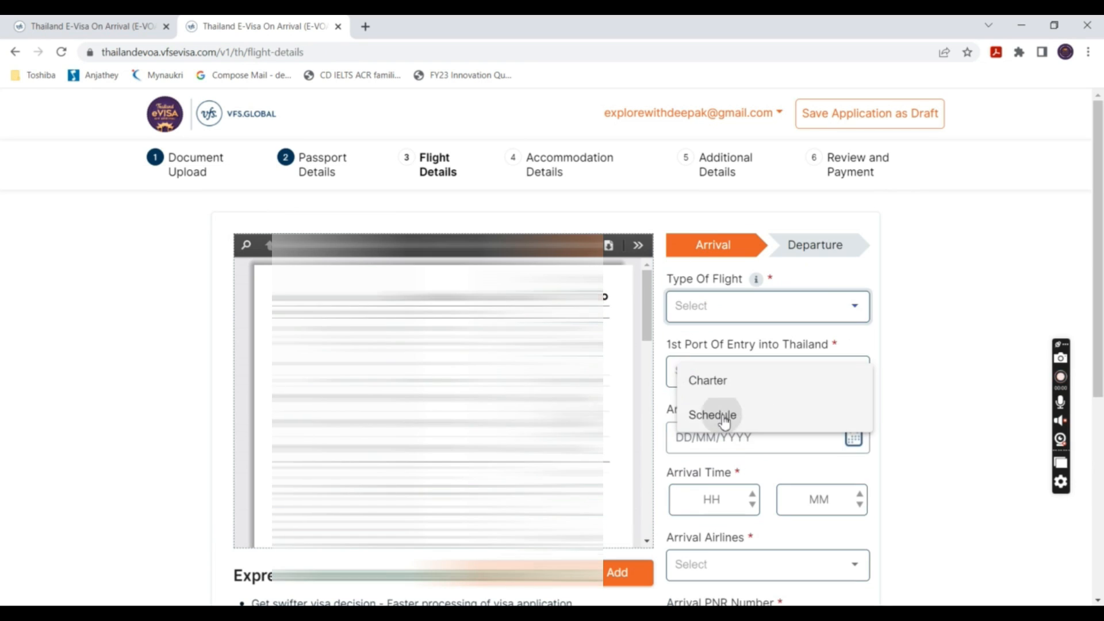
left_click(720, 415)
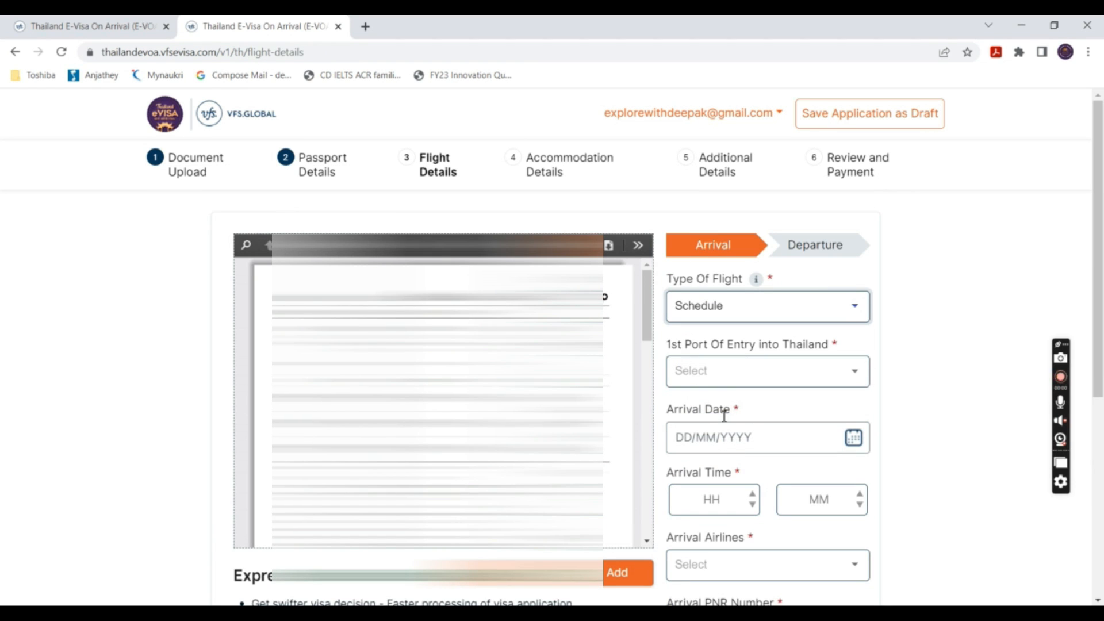
- Set the port of entry to Suvarnabhumi International Airport with arrival time 01:00
left_click(733, 380)
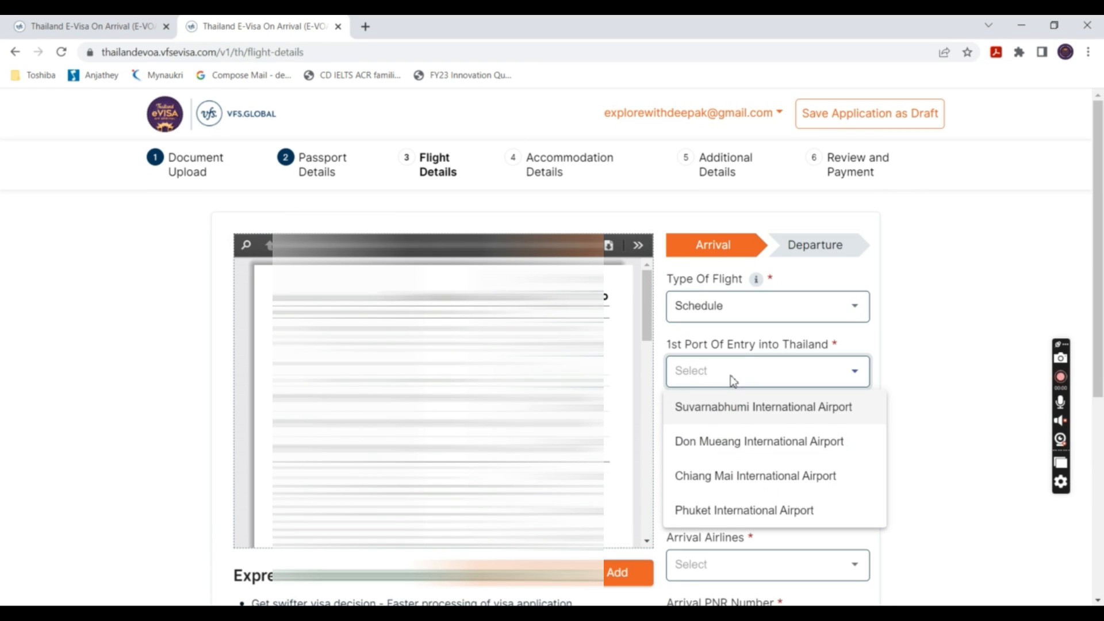
left_click(737, 409)
left_click(712, 501)
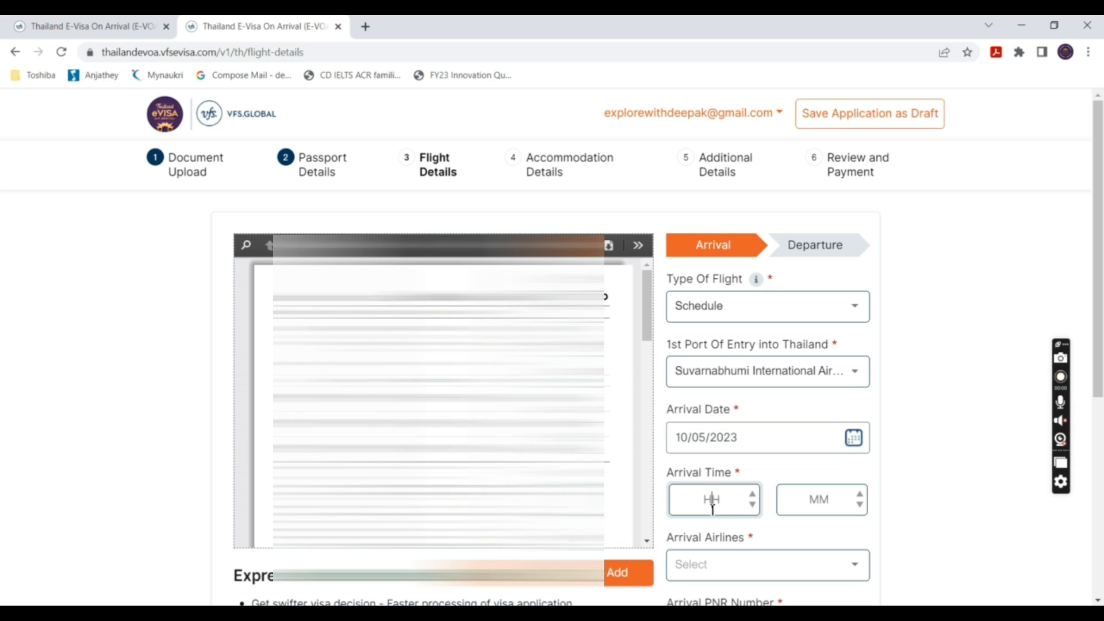
type("01")
left_click(829, 506)
type("00")
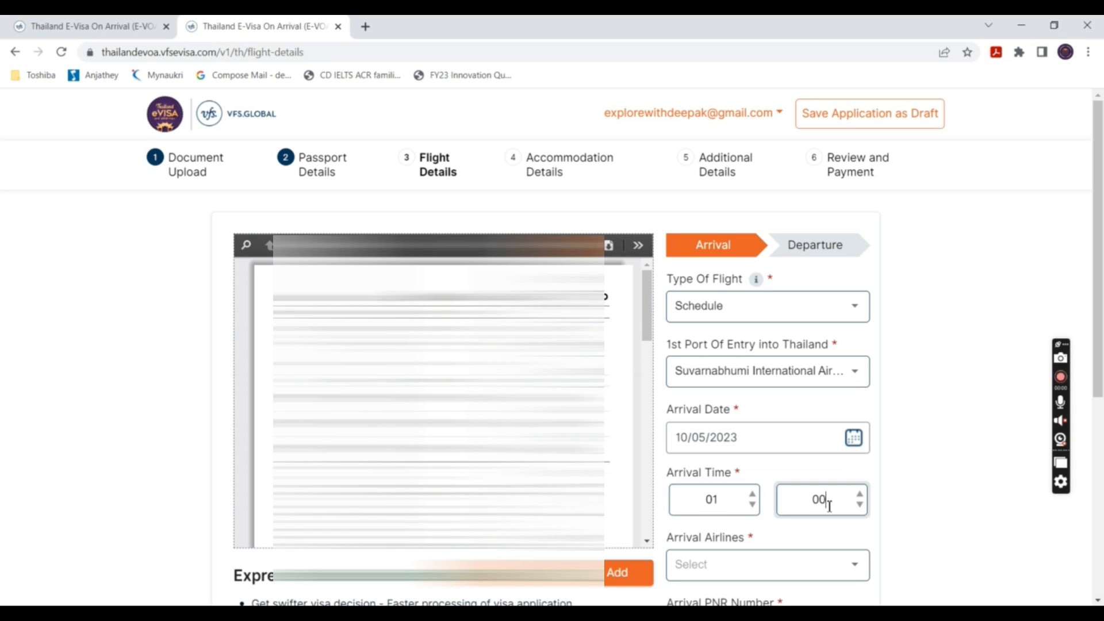
scroll(828, 503, "down", 3)
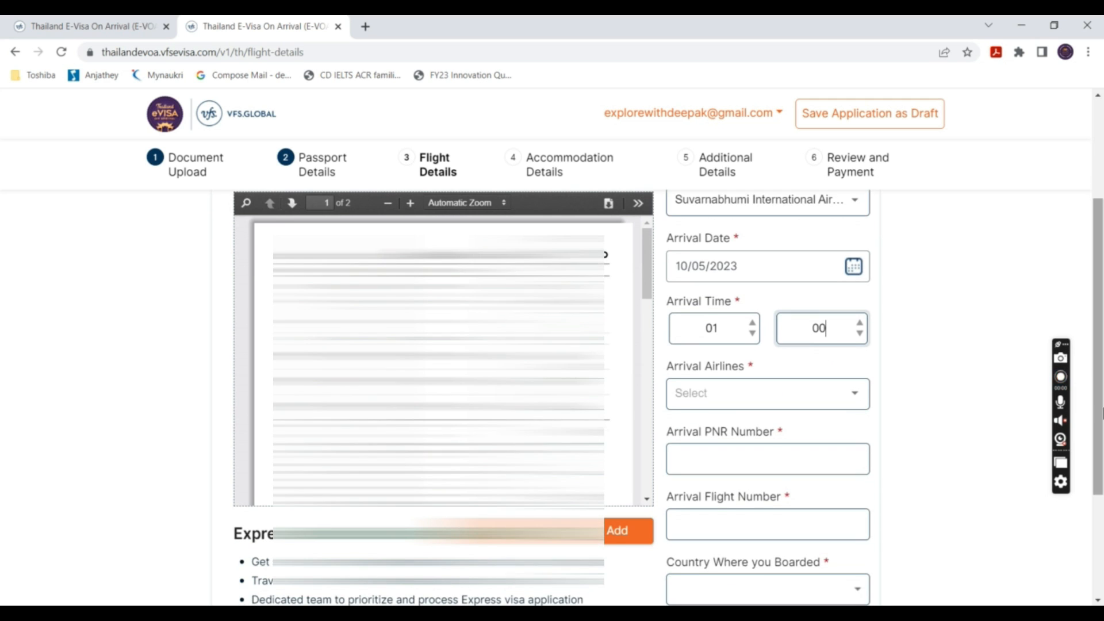
- Enter Thai Airways with the PNR and flight 42, boarded in Republic of India
left_click(741, 402)
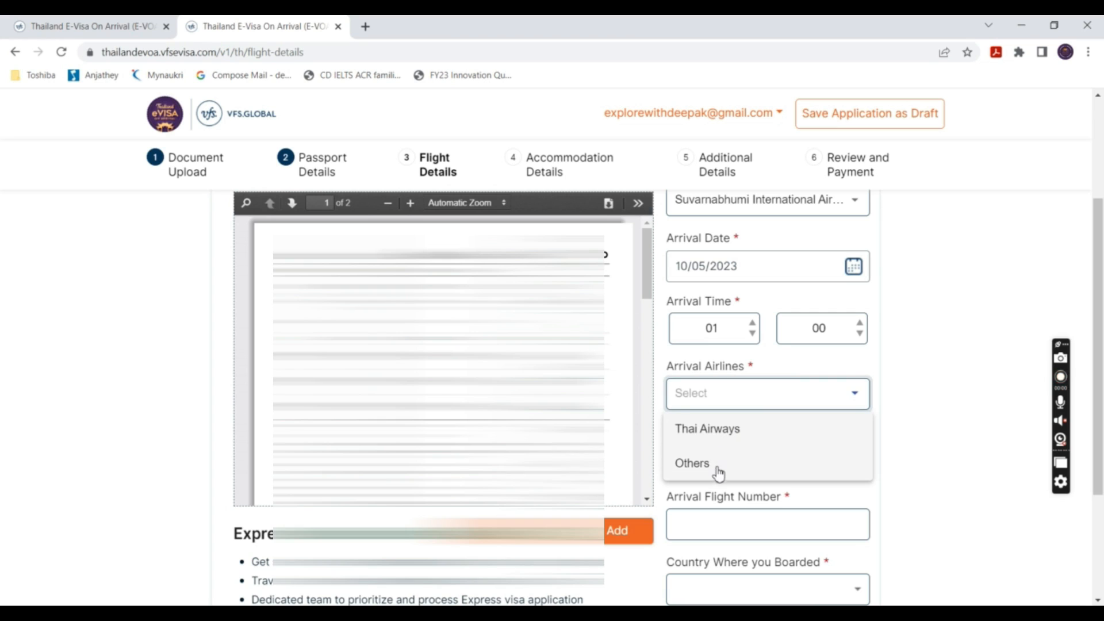
left_click(720, 432)
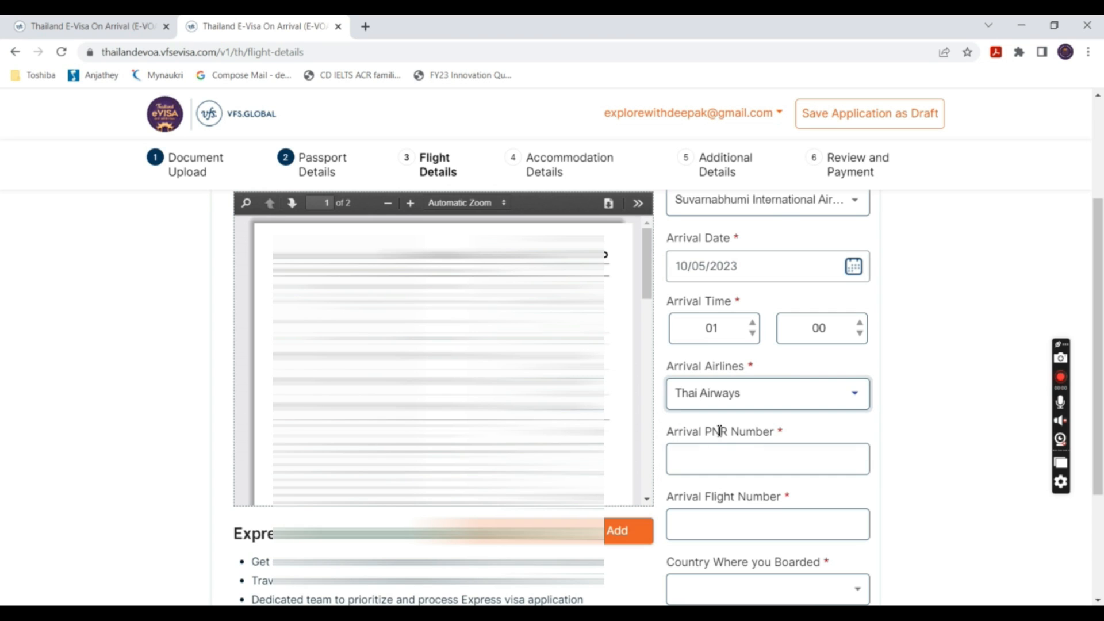
left_click(718, 461)
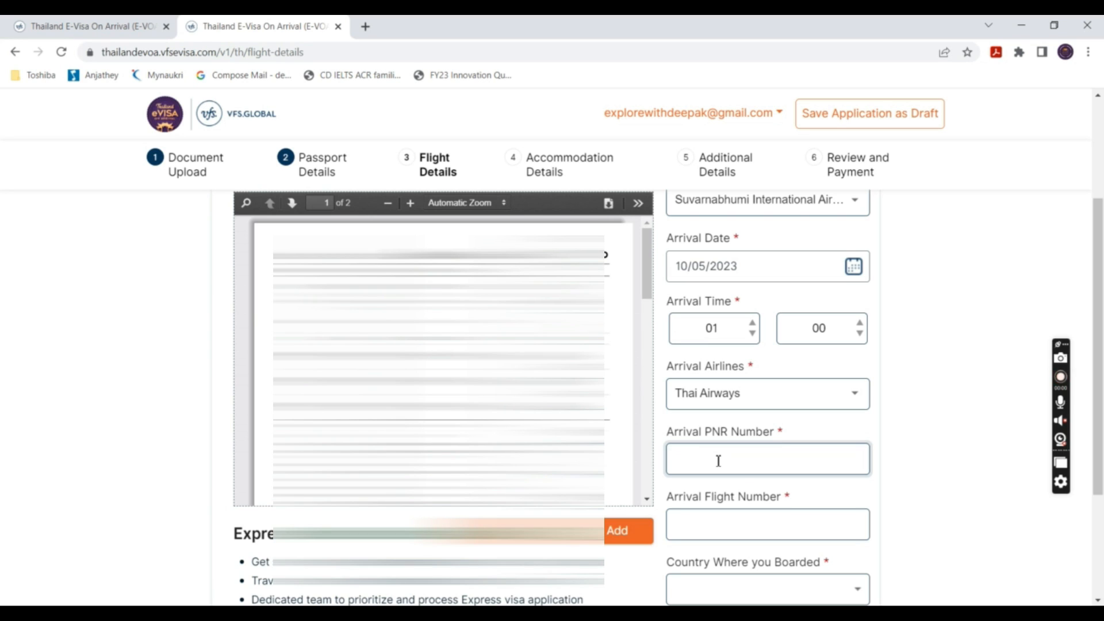
left_click(722, 524)
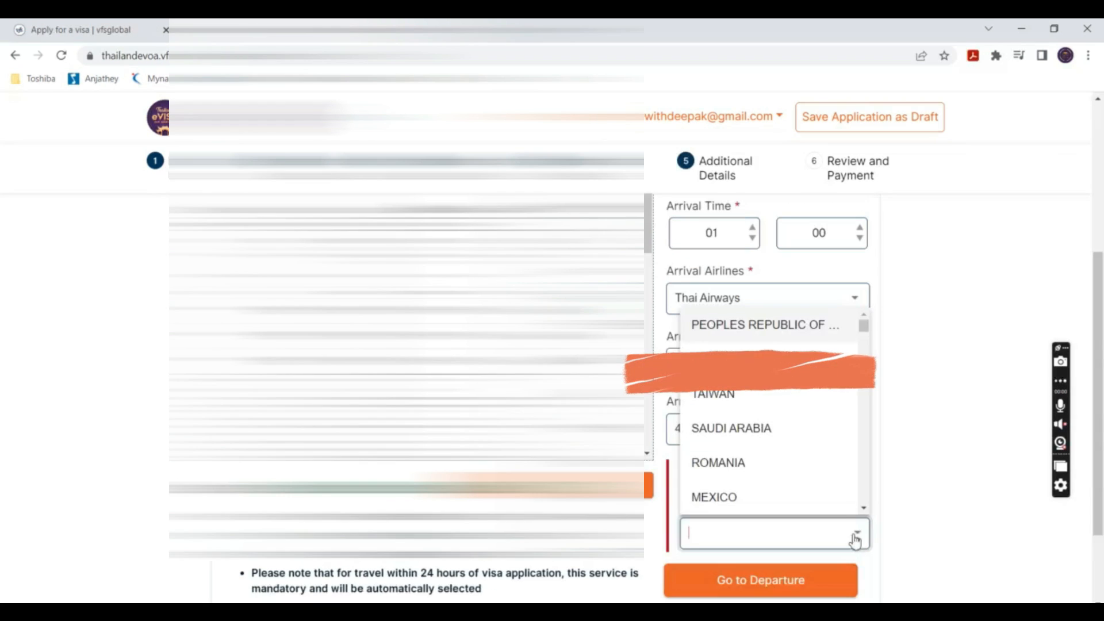
left_click(742, 358)
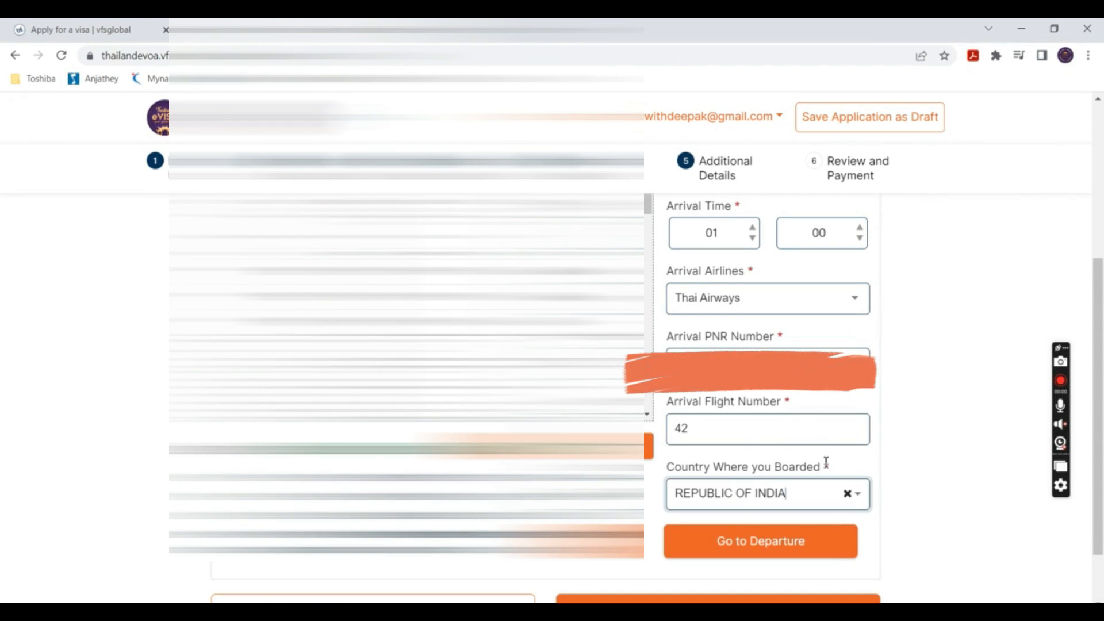
left_click_drag(828, 467, 665, 466)
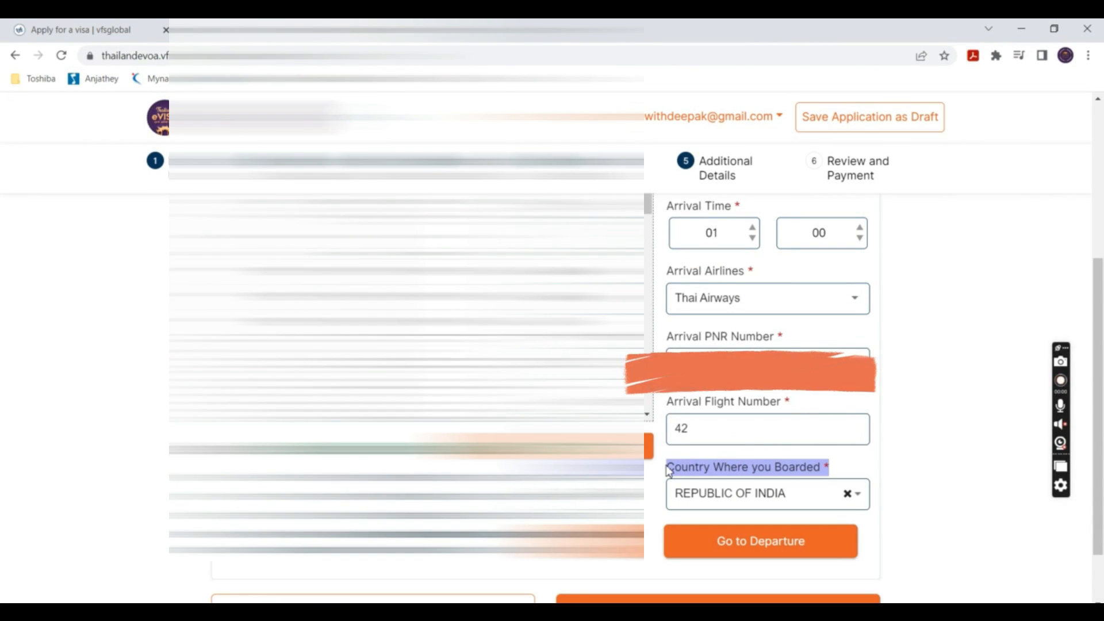
left_click(948, 433)
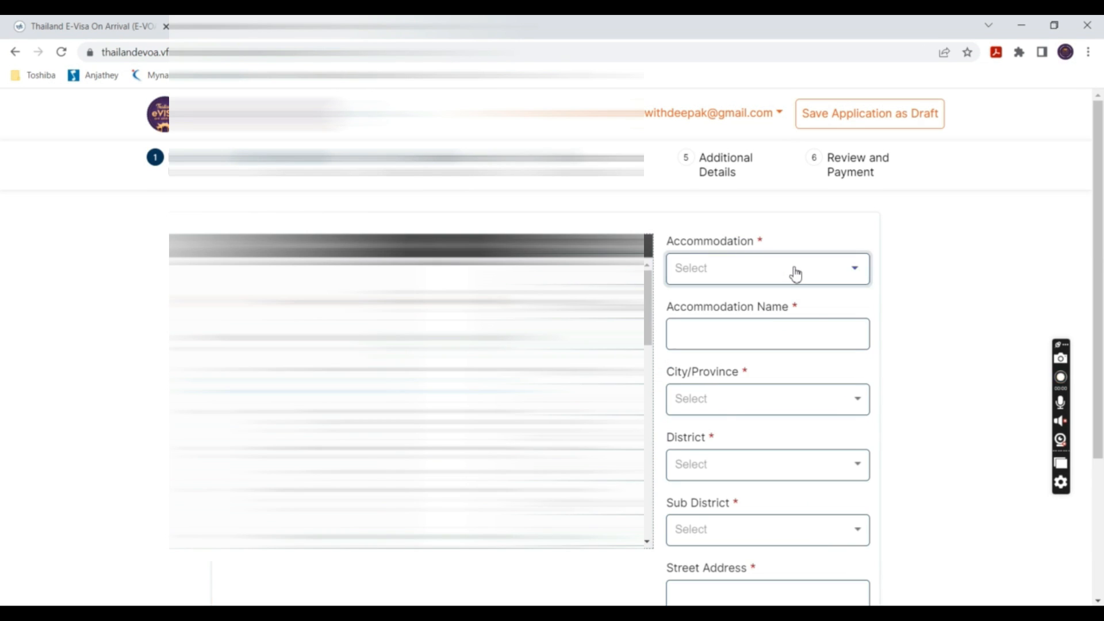
- Set the accommodation type to Hotel and enter the name ANDAKIRI VILLA
left_click(796, 270)
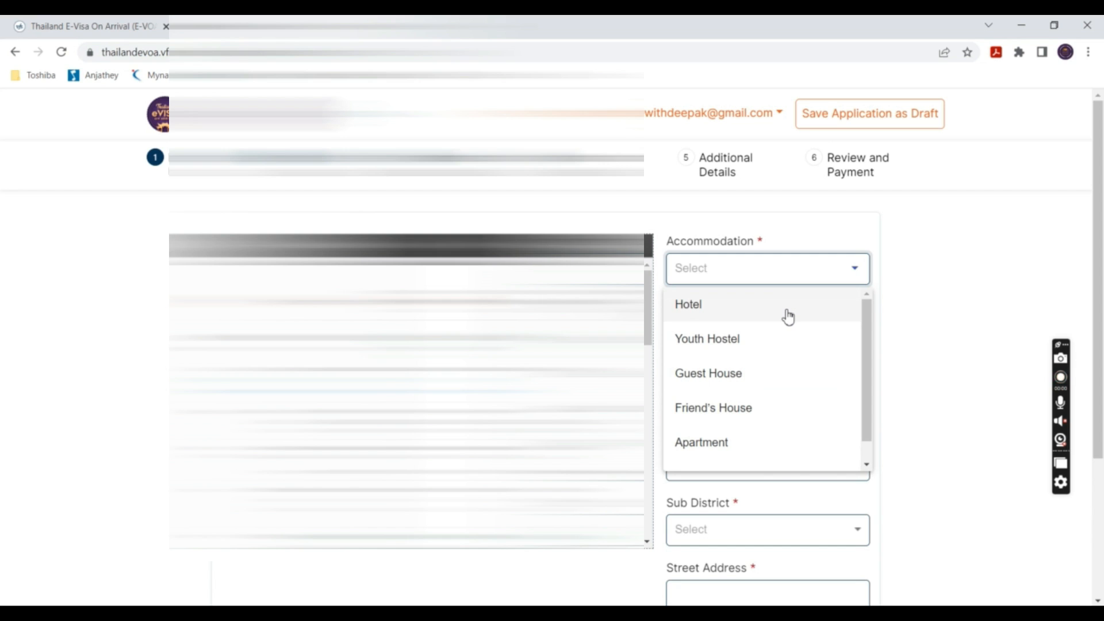
left_click_drag(866, 347, 854, 271)
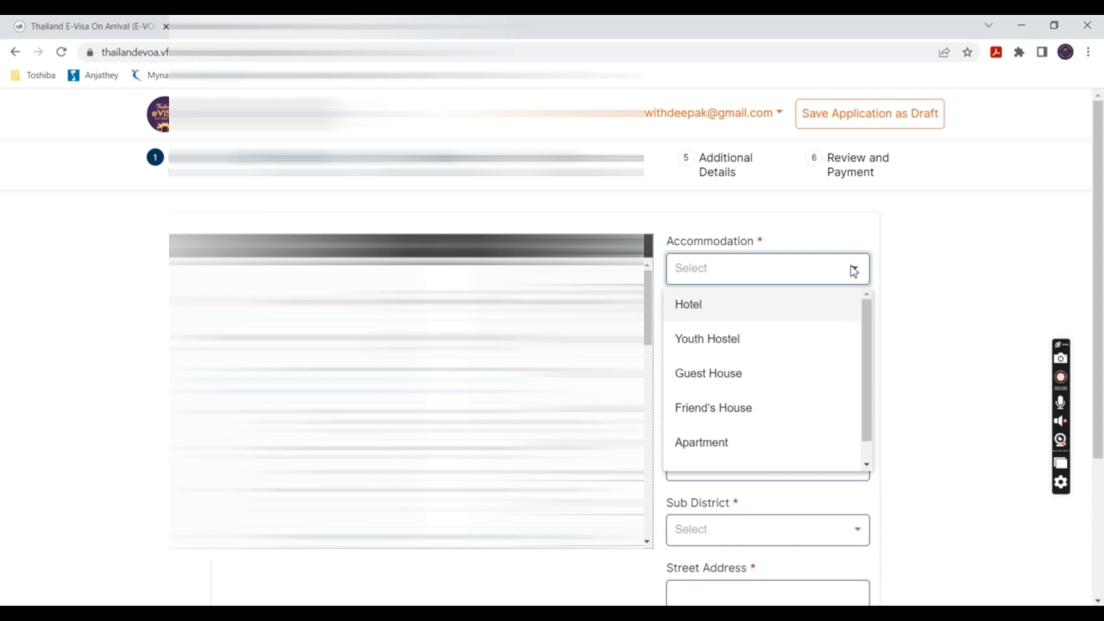
left_click(726, 311)
left_click(724, 337)
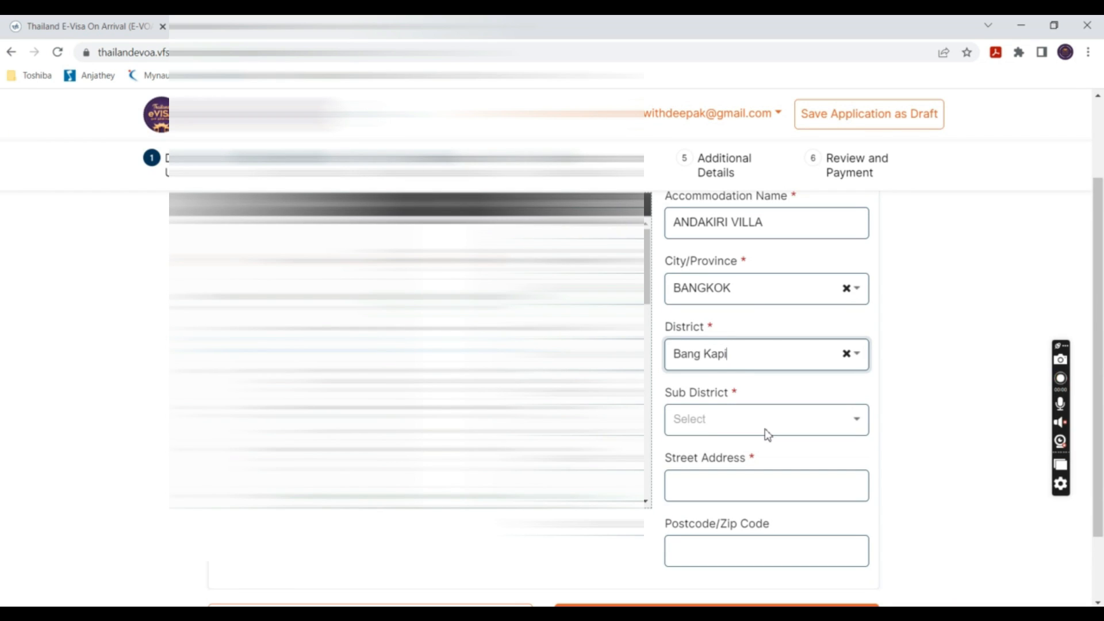
- Choose sub district Khlong Chan, paste the street address, enter postcode 20150, and save
left_click(768, 435)
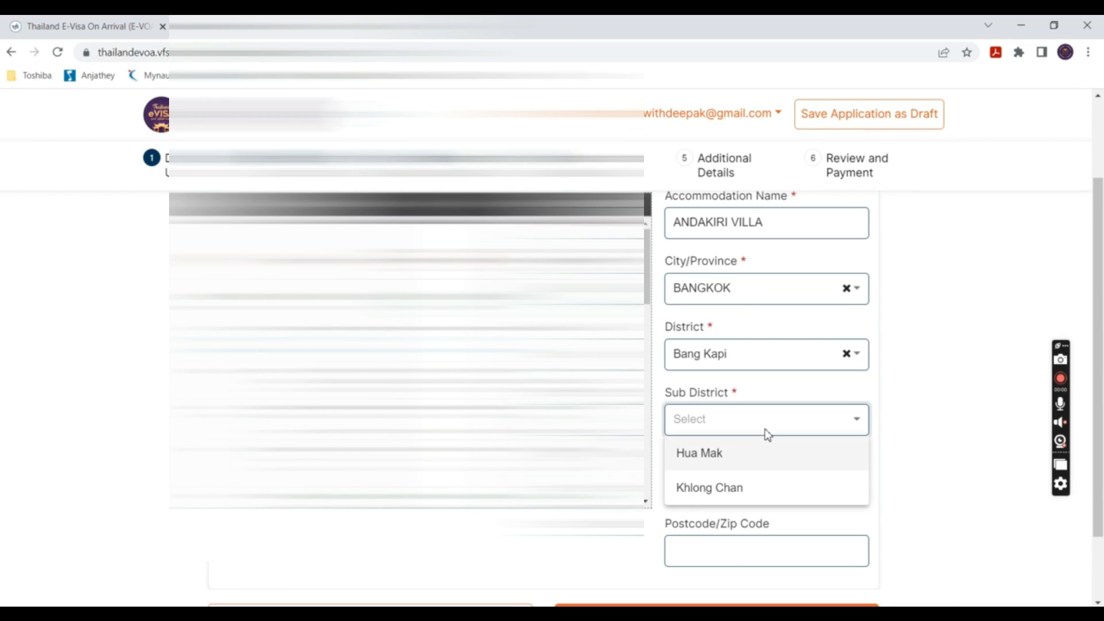
left_click(751, 487)
left_click(697, 481)
key("ctrl+v")
left_click(683, 542)
type("2")
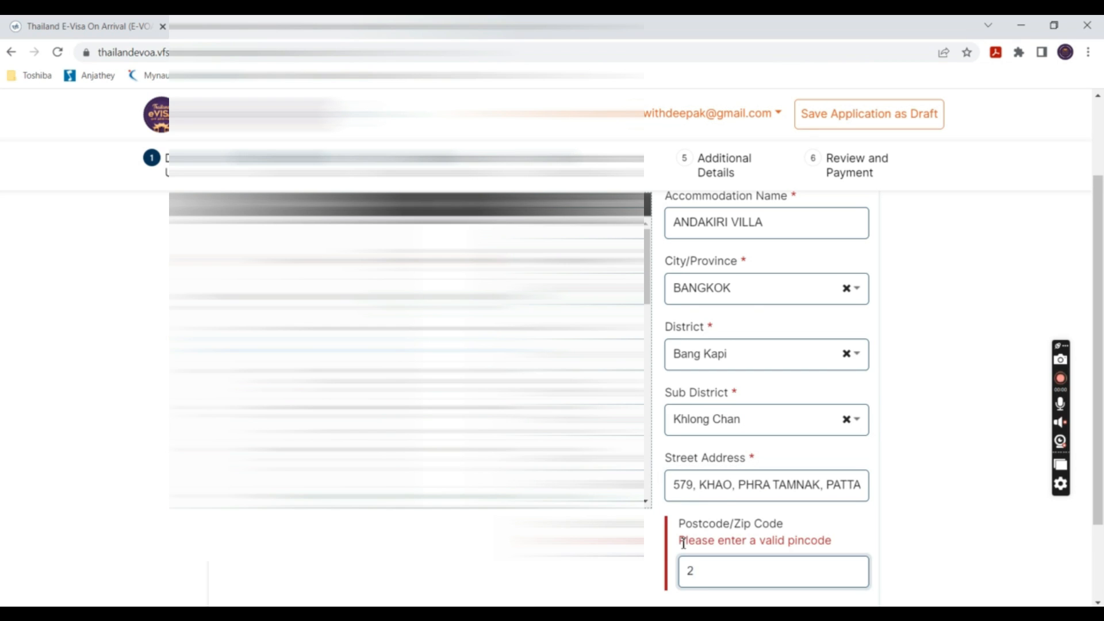
type("0150")
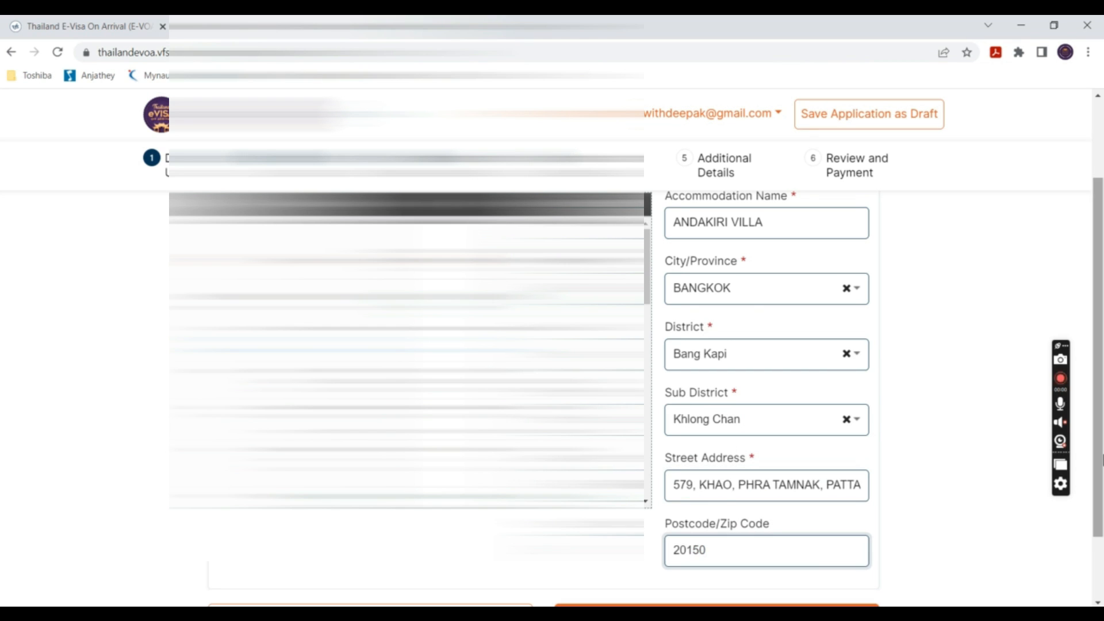
scroll(1100, 569, "down", 2)
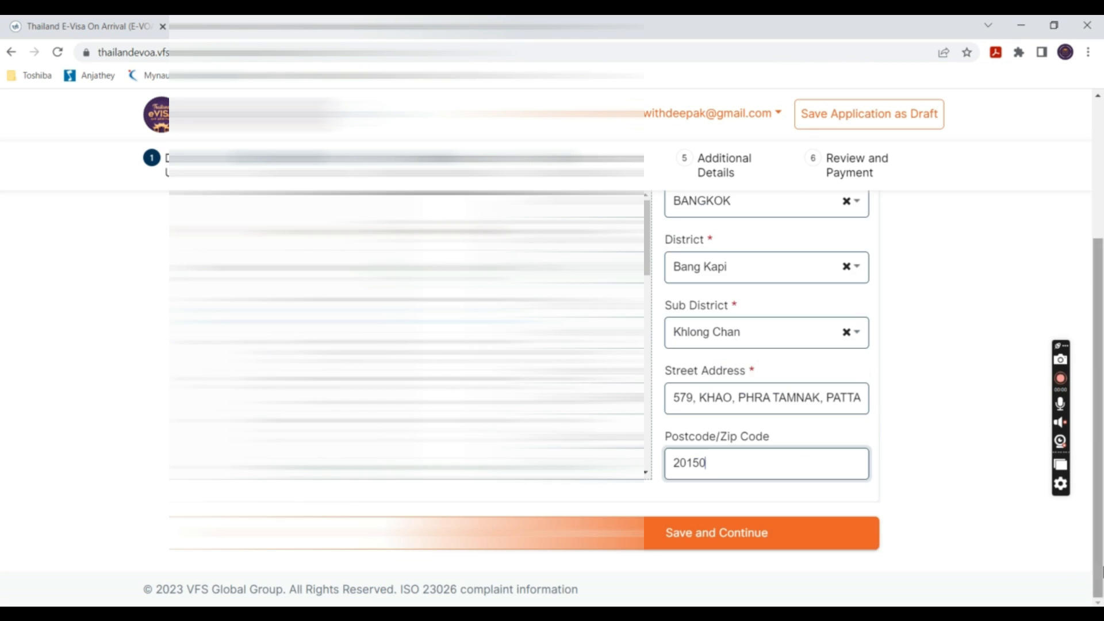
left_click(762, 544)
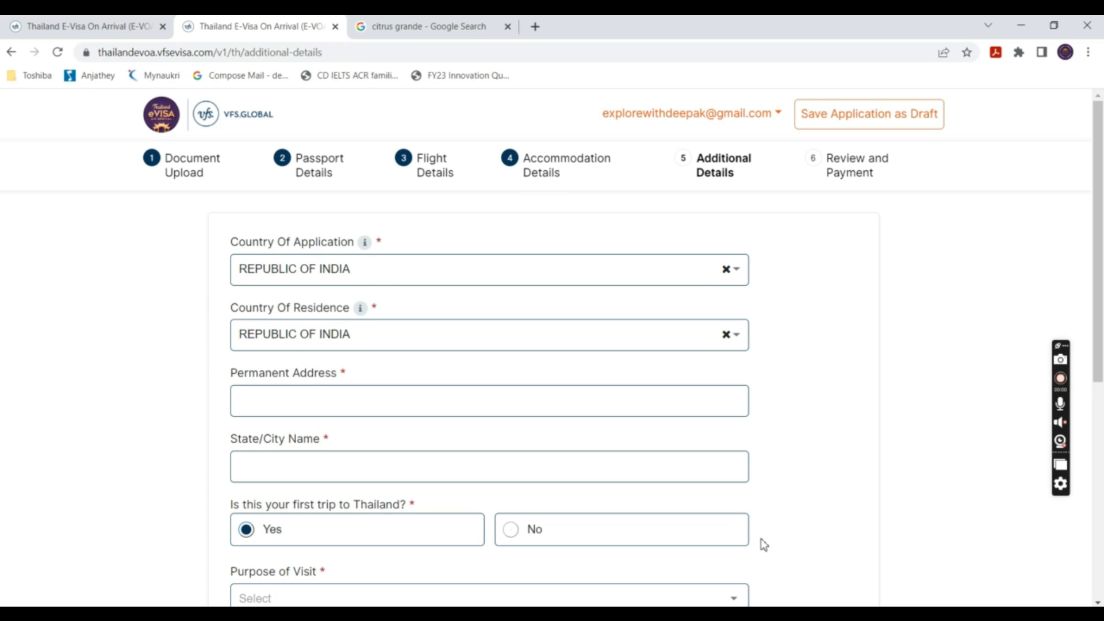
- Fill the permanent address from the saved autofill entry
scroll(1099, 377, "down", 4)
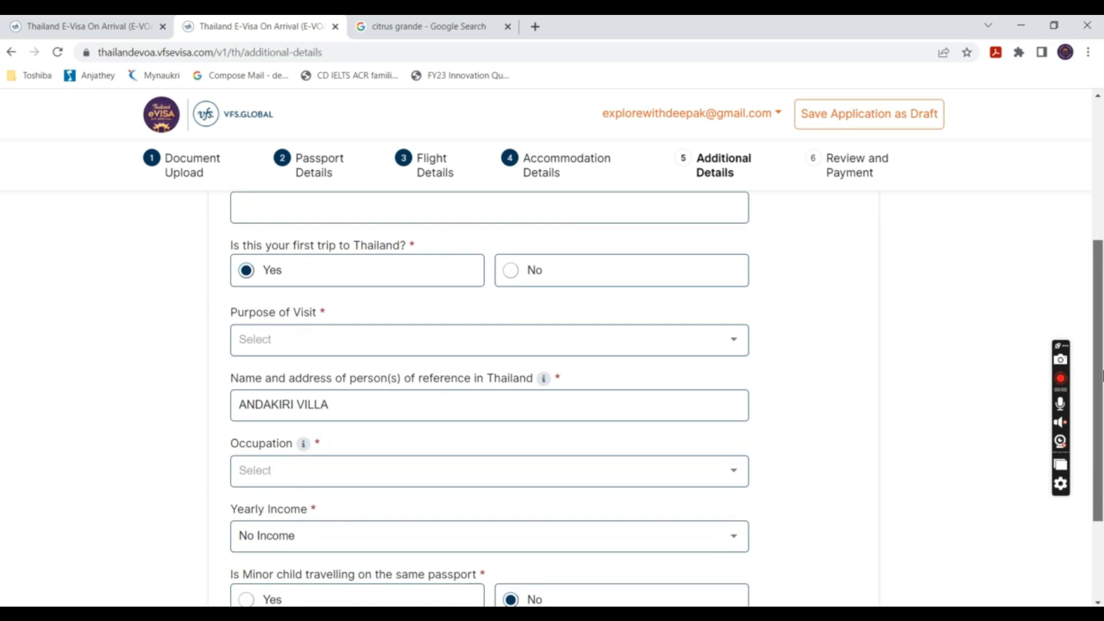
scroll(1099, 376, "up", 3)
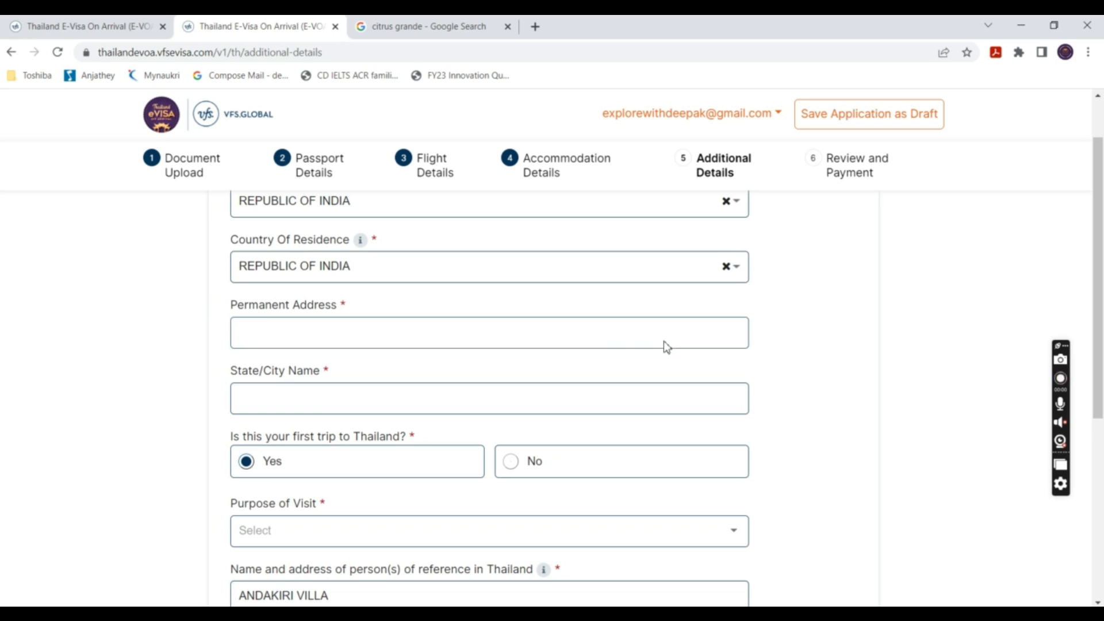
left_click(586, 339)
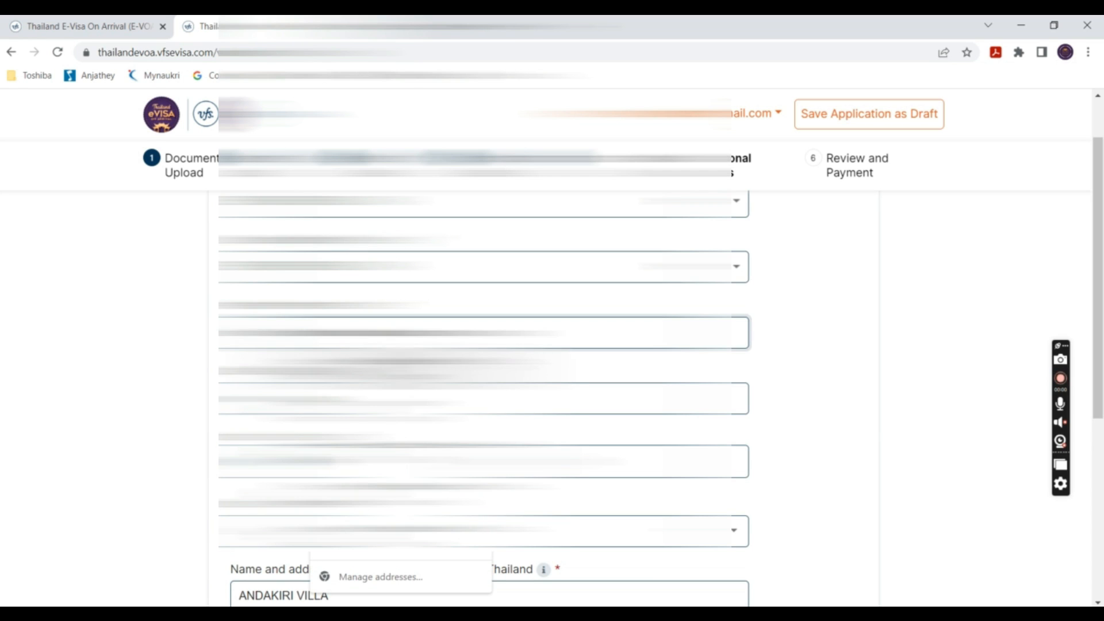
left_click(401, 366)
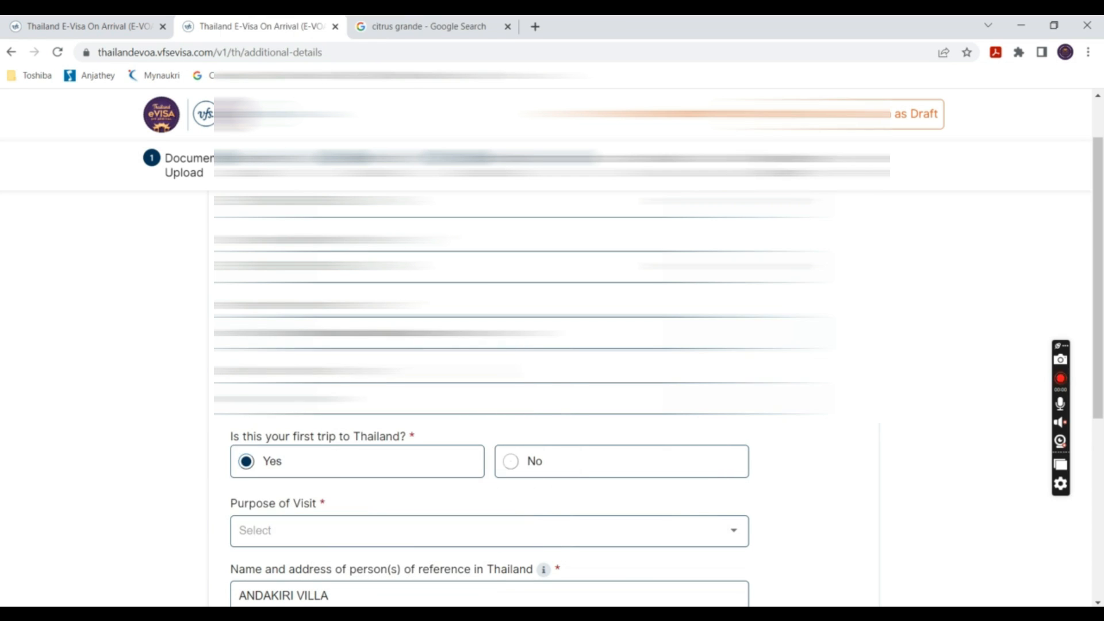
- Set the purpose of visit to Holiday and the occupation to OTHERS
scroll(488, 345, "down", 3)
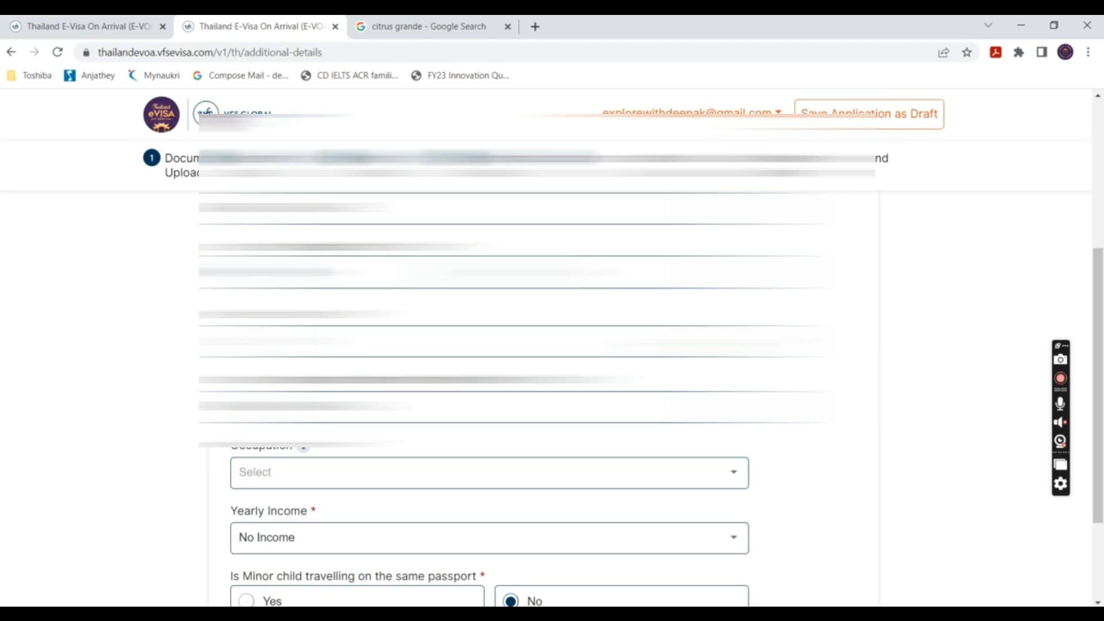
scroll(595, 328, "down", 1)
left_click(596, 328)
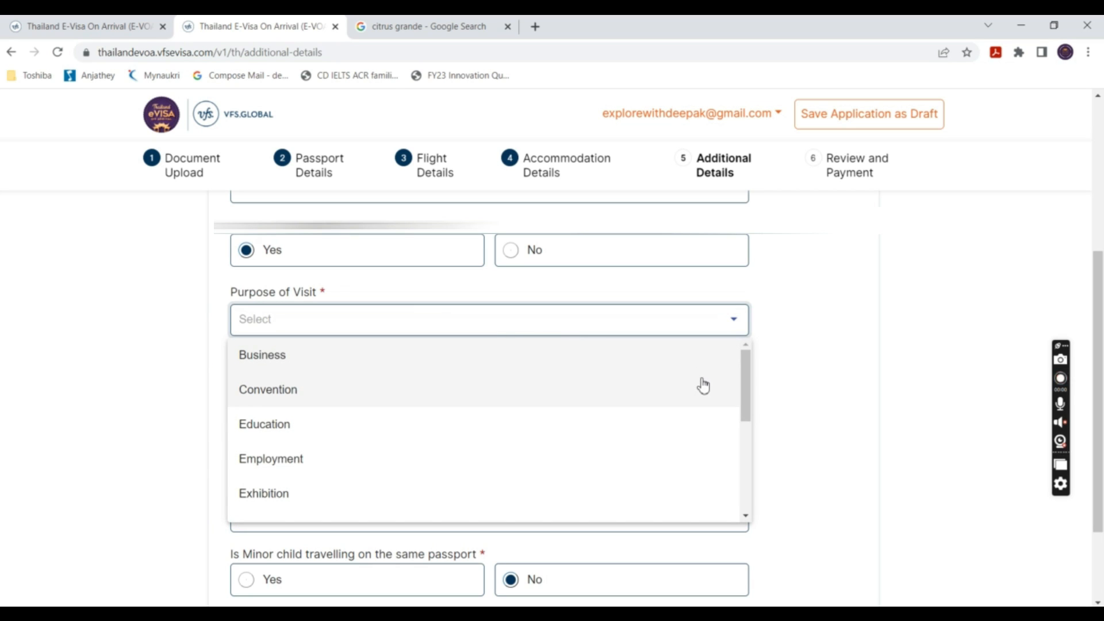
left_click_drag(747, 372, 748, 414)
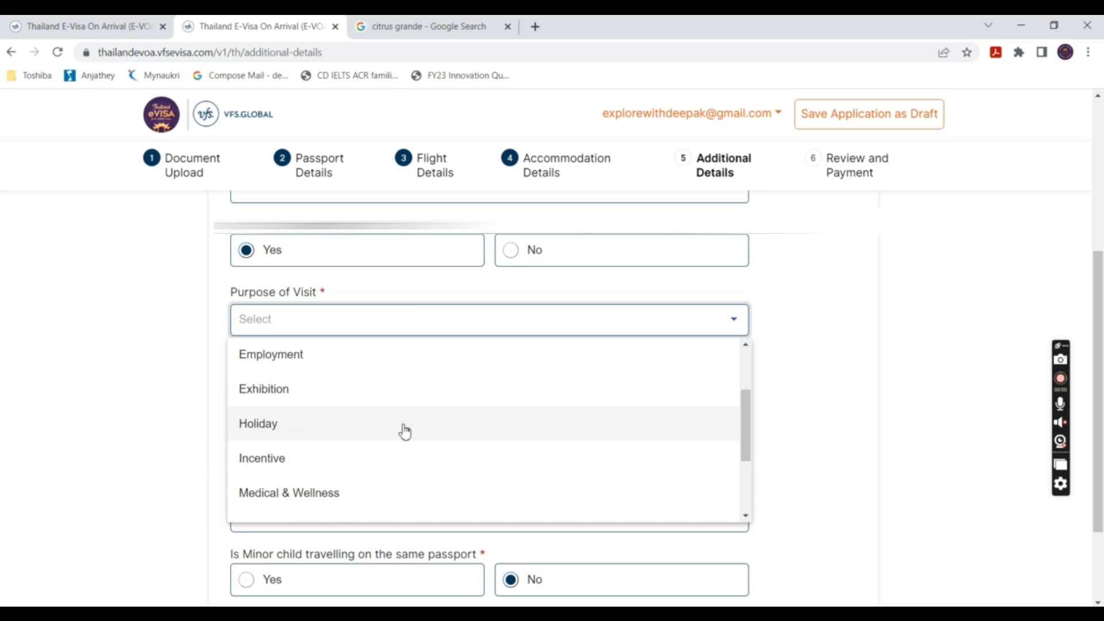
left_click(316, 435)
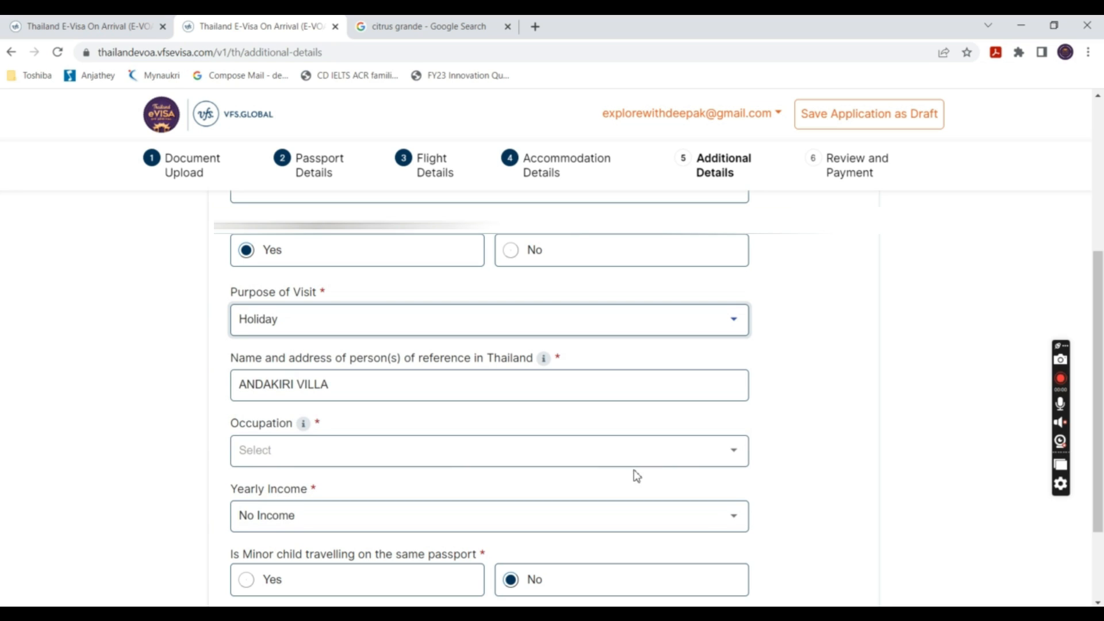
left_click(609, 460)
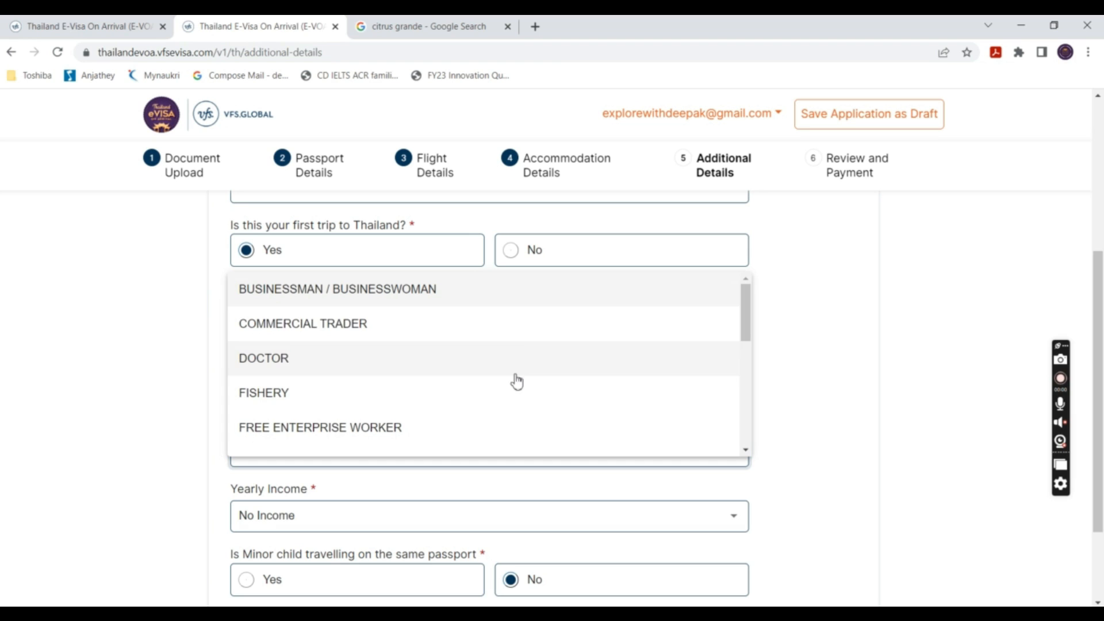
mouse_move(746, 300)
left_mouse_down()
mouse_move(758, 422)
mouse_move(750, 300)
left_mouse_up()
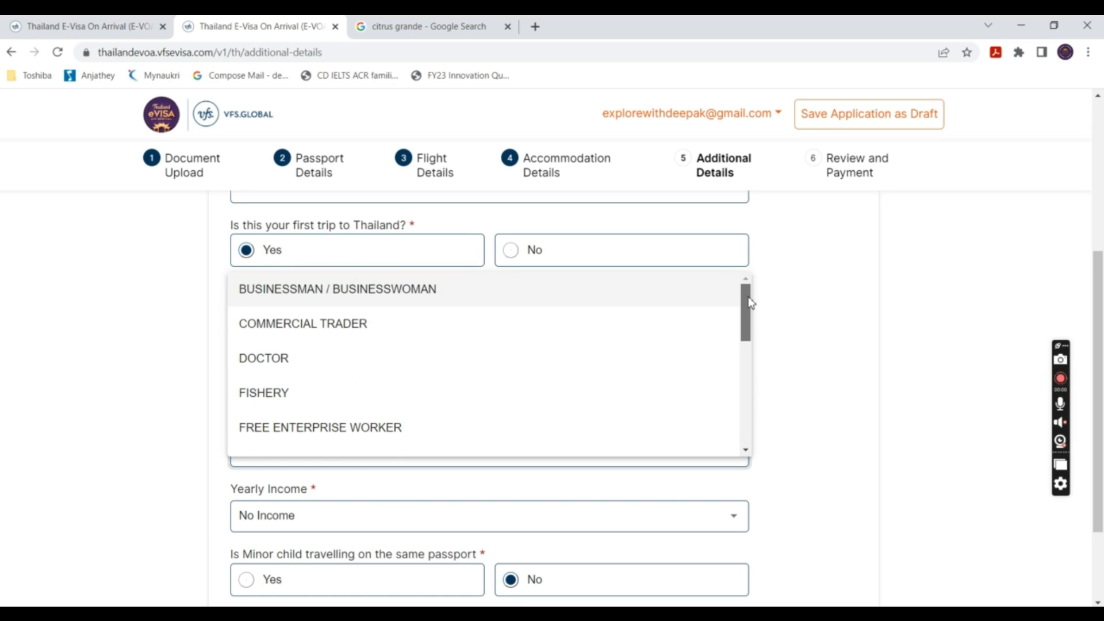
scroll(360, 392, "down", 3)
left_click(331, 402)
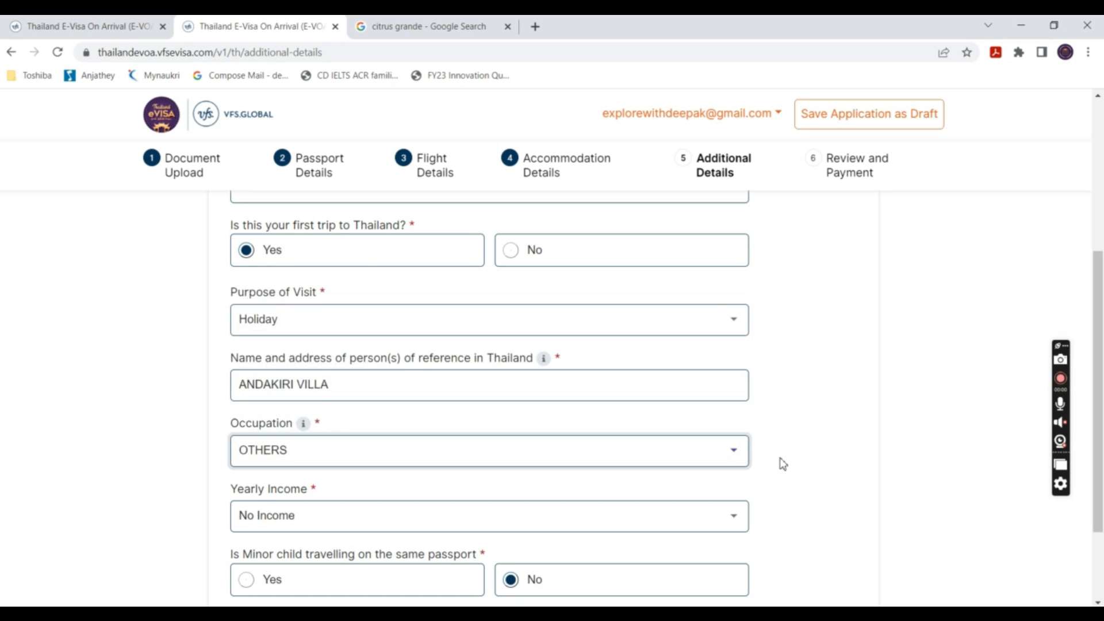
scroll(770, 455, "down", 2)
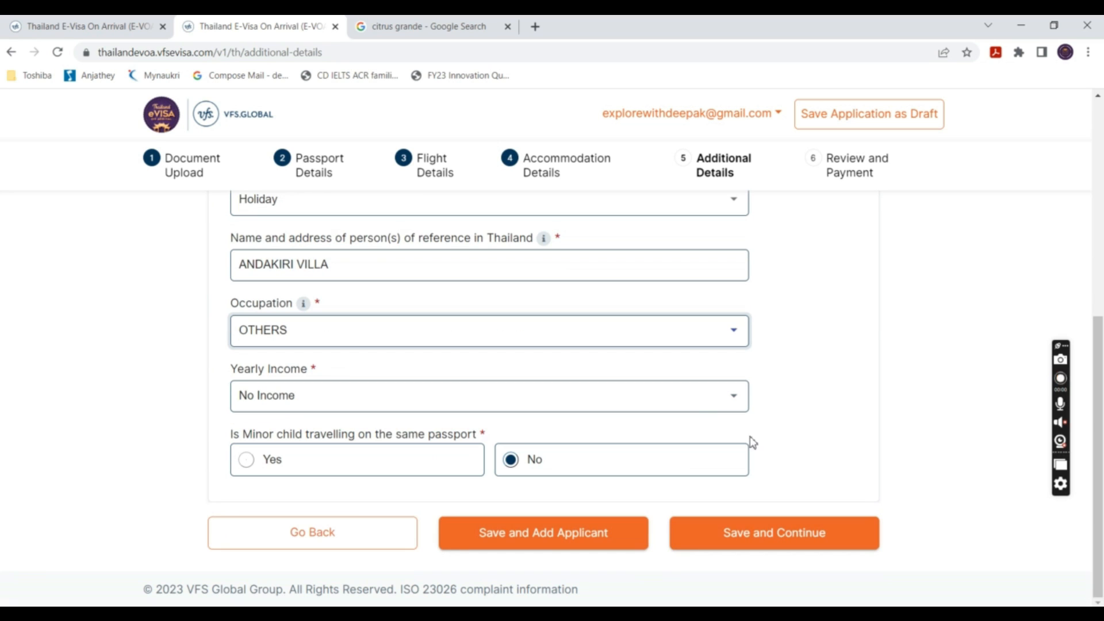
- Choose Less than 20,000 US$ as yearly income and save to reach Review and Payment
left_click(693, 408)
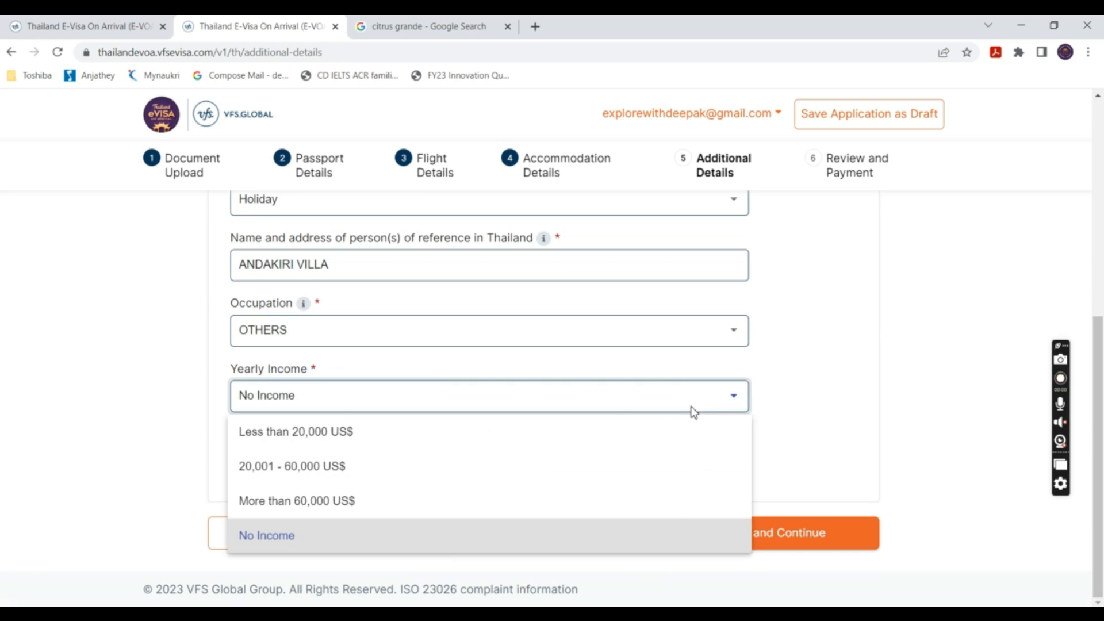
left_click(548, 452)
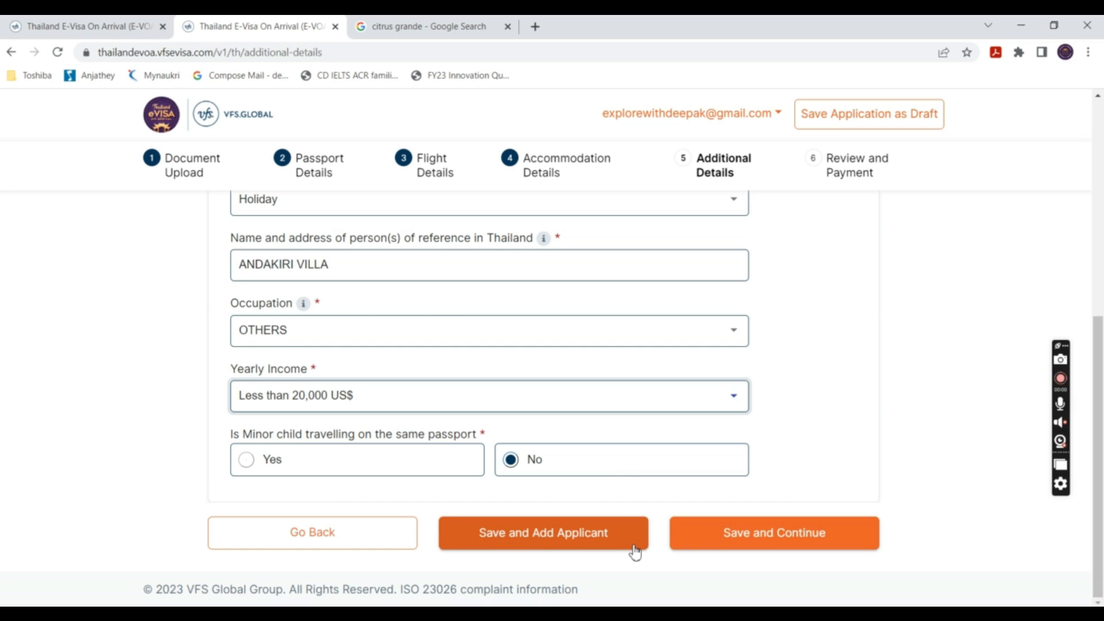
left_click(799, 546)
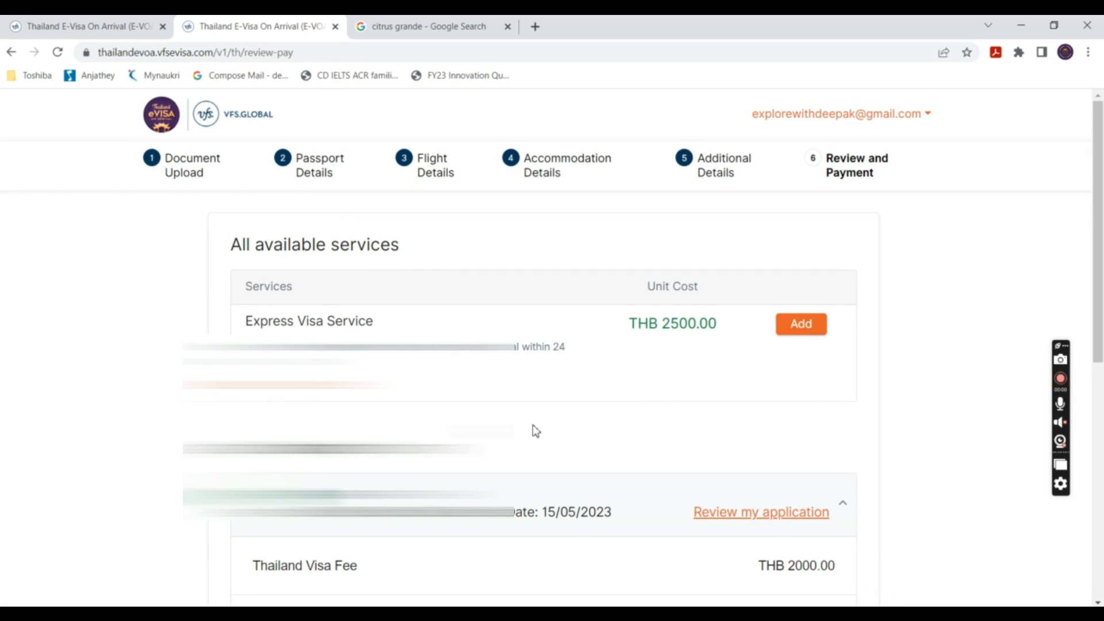
left_click_drag(392, 328, 245, 325)
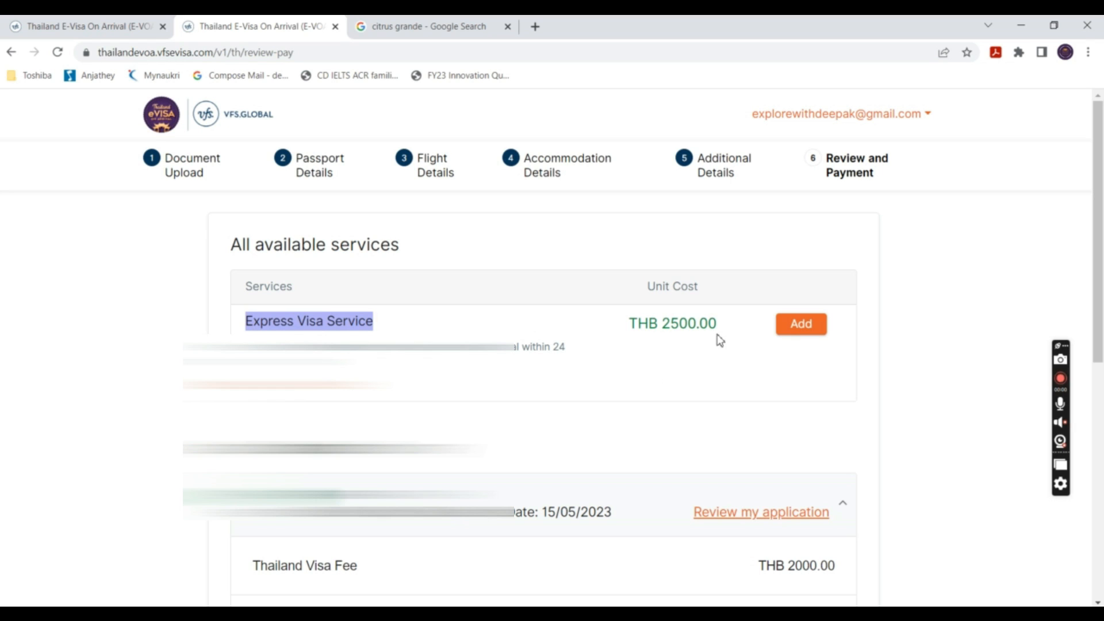
left_click_drag(722, 324, 633, 322)
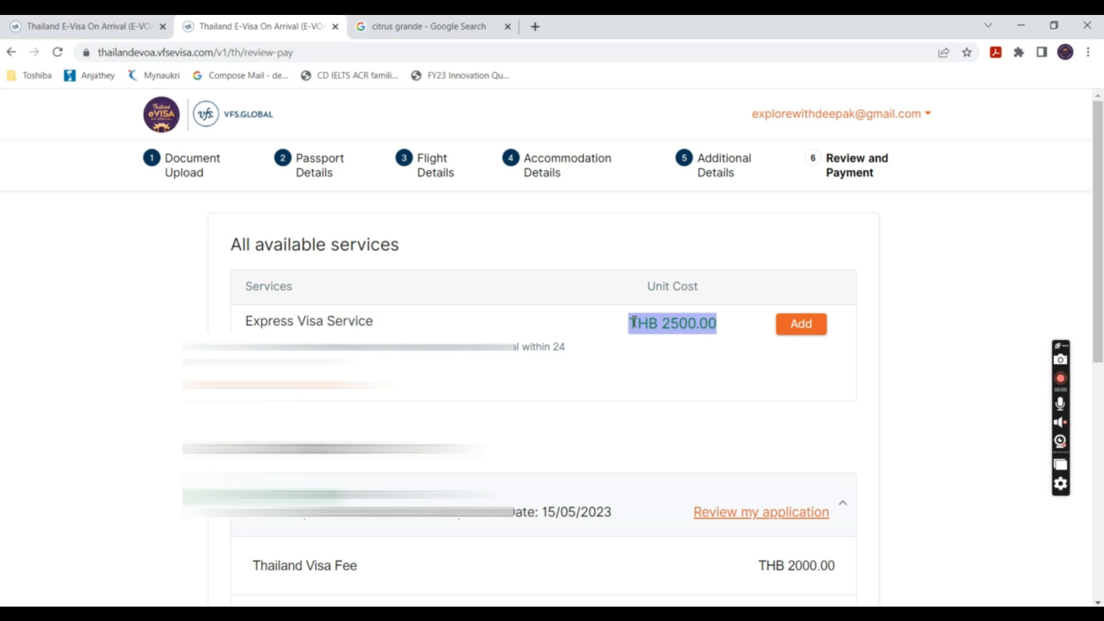
left_click(661, 397)
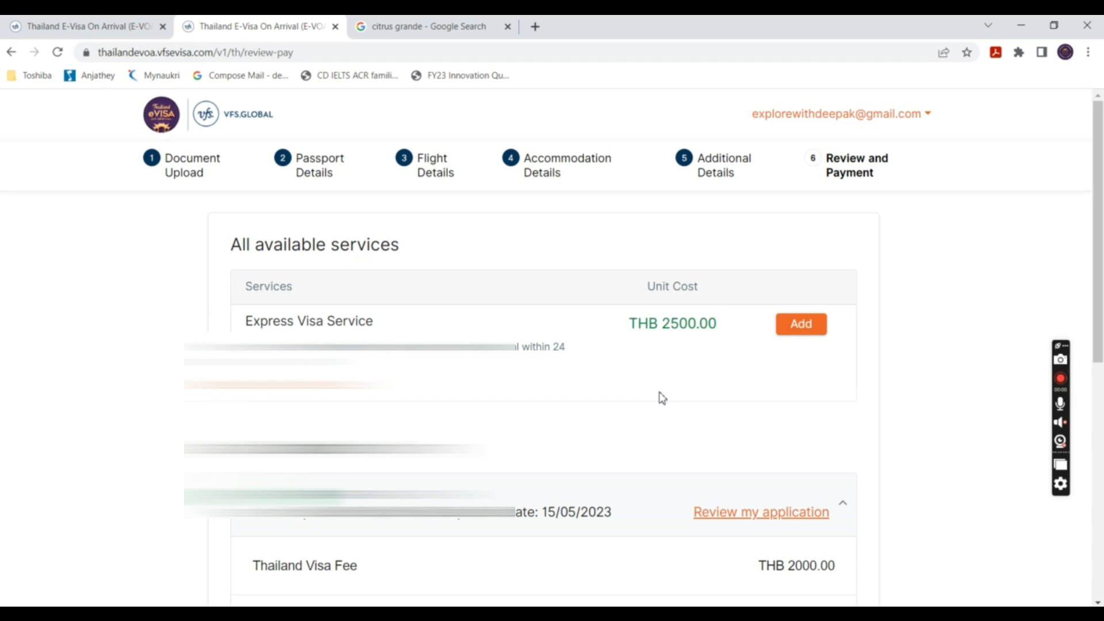
left_click_drag(1101, 265, 1101, 392)
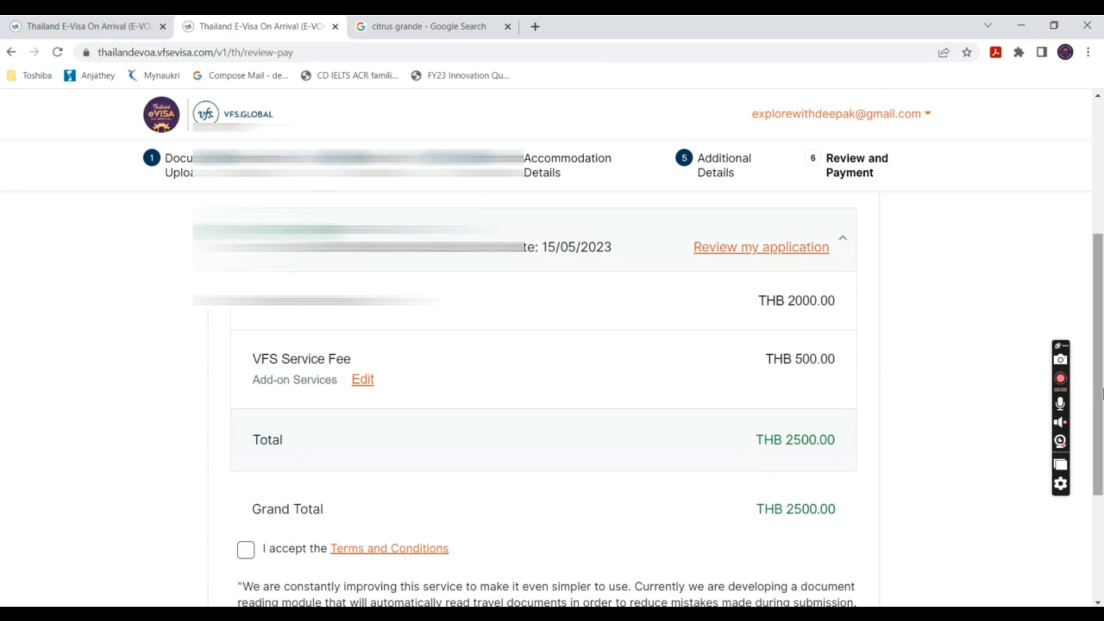
- Review the THB 2000.00 visa fee and THB 500.00 amounts on the review page
left_click_drag(768, 302, 893, 309)
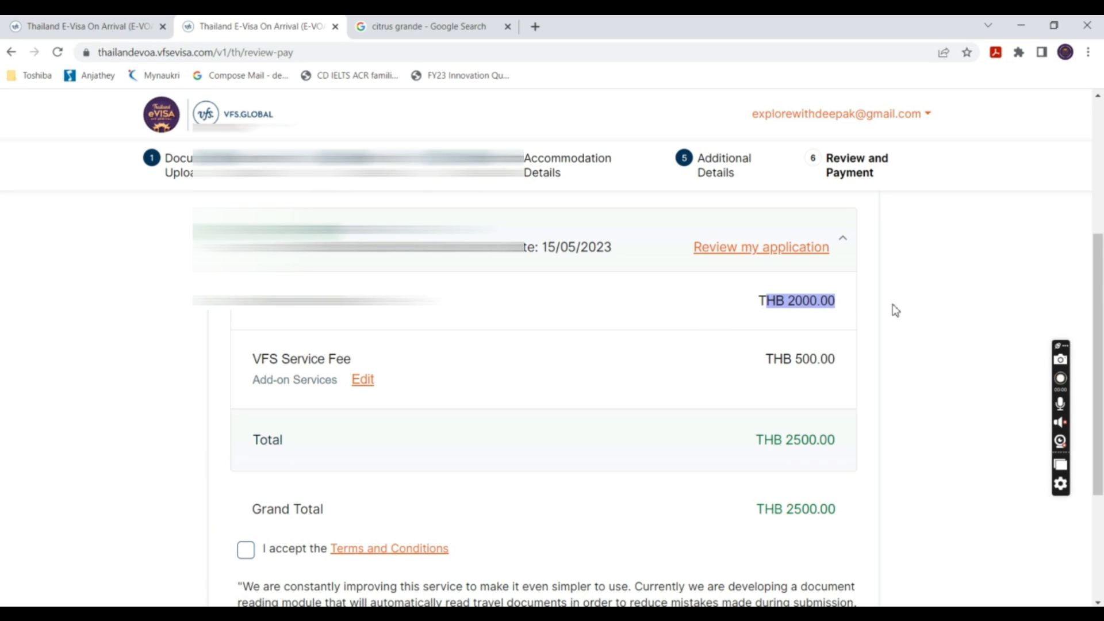
left_click_drag(850, 362, 759, 345)
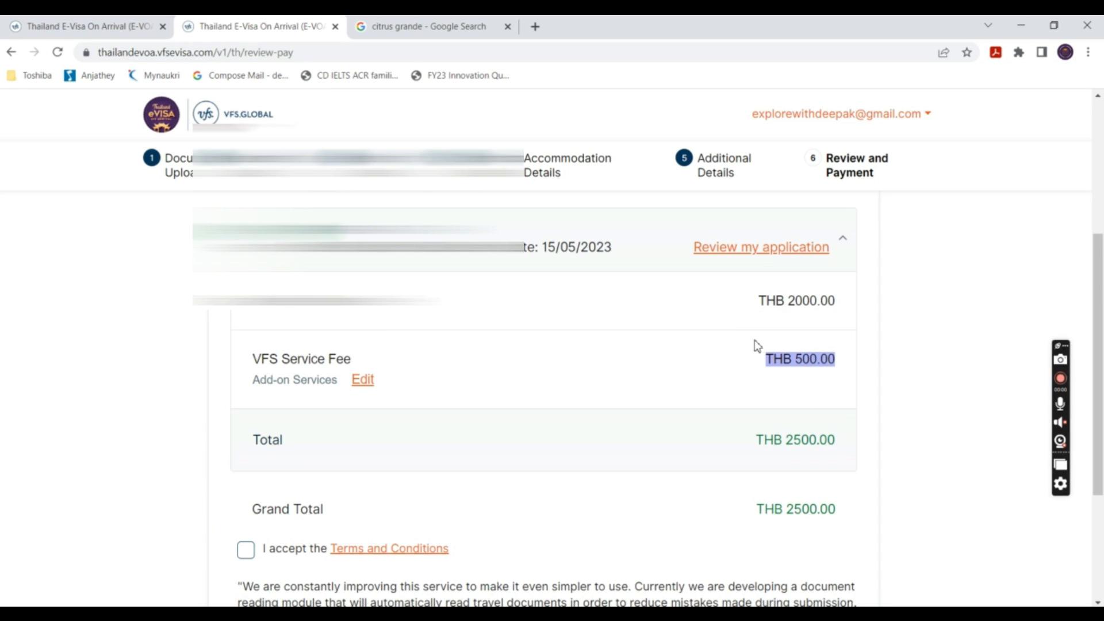
left_click(1101, 386)
left_click_drag(1102, 386, 1102, 489)
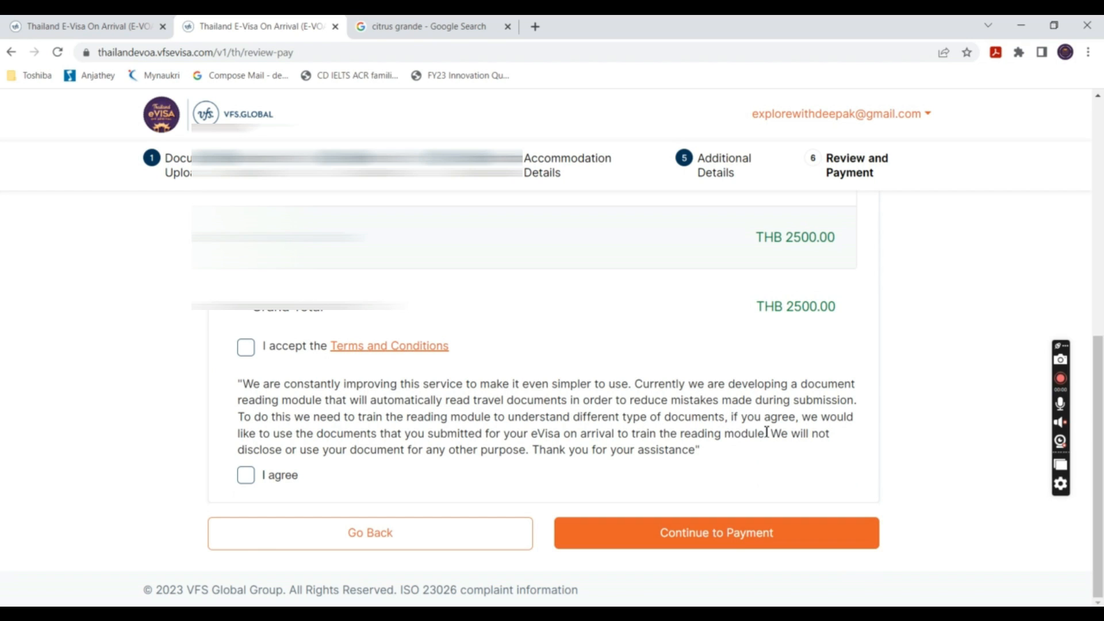
- Accept the Terms and Conditions and document-use agreement, then confirm the details for payment
left_click(248, 350)
left_click(250, 485)
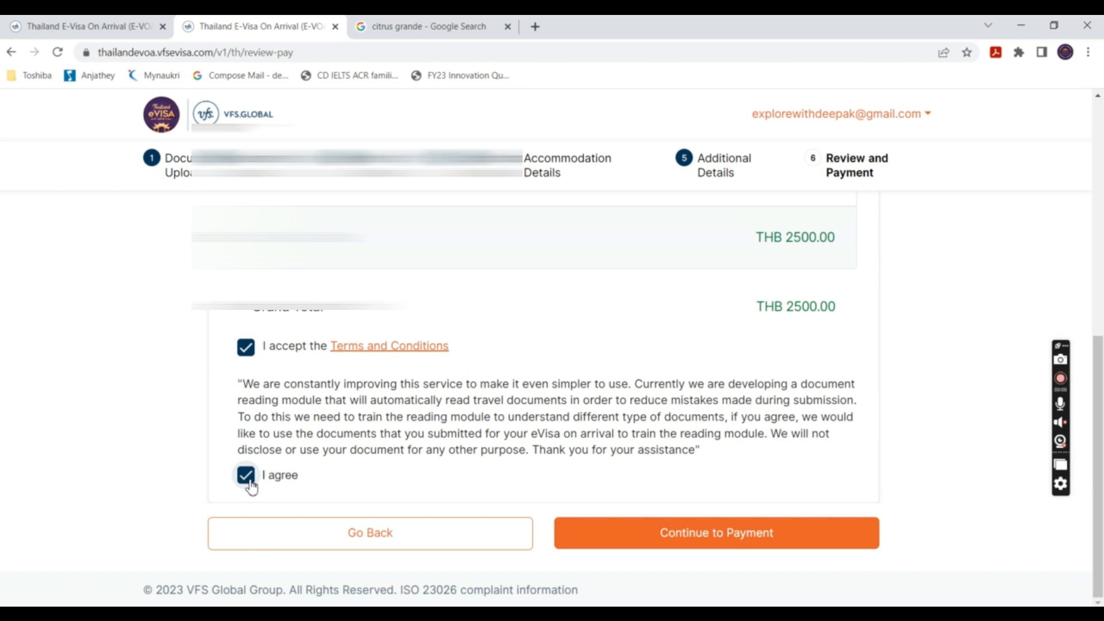
left_click(682, 539)
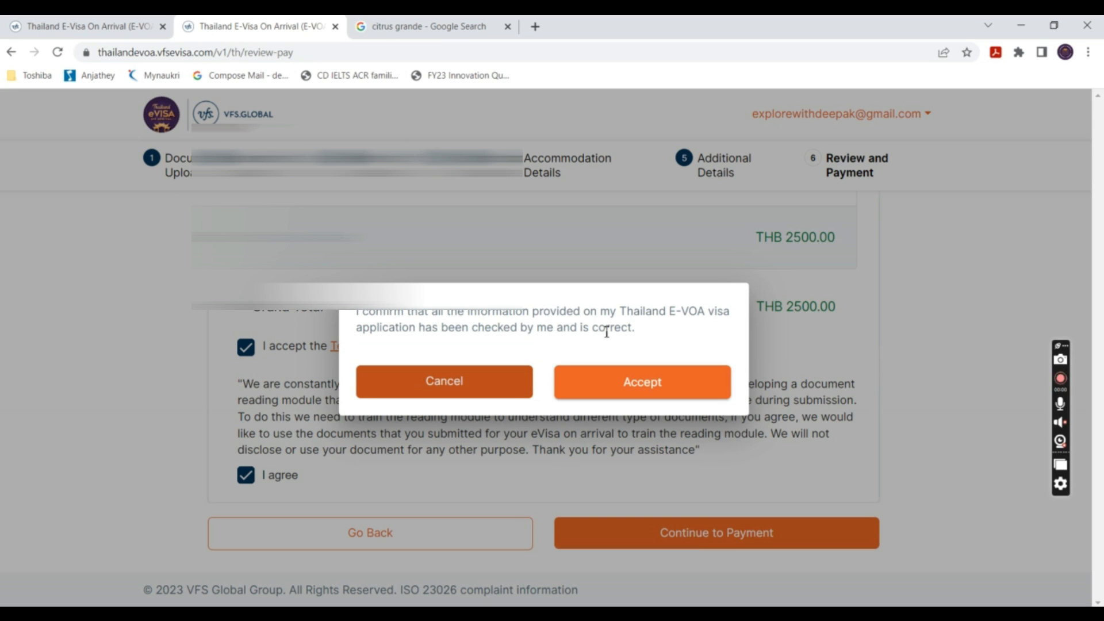
left_click(656, 384)
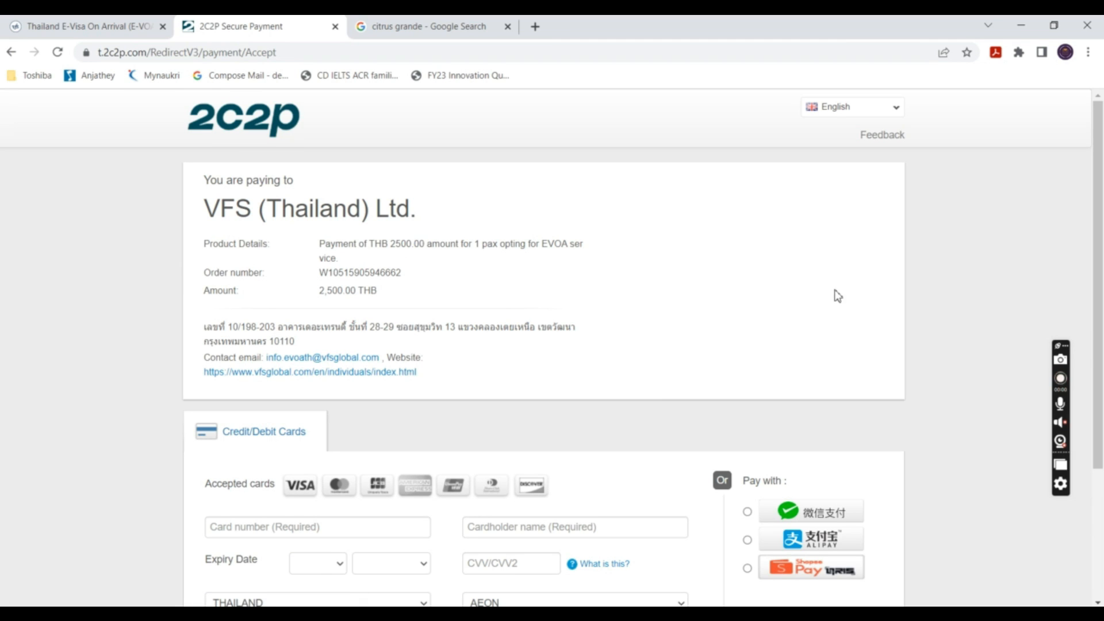
- Scroll down the 2C2P page to the empty Credit/Debit Cards form
left_click_drag(1098, 273, 1101, 402)
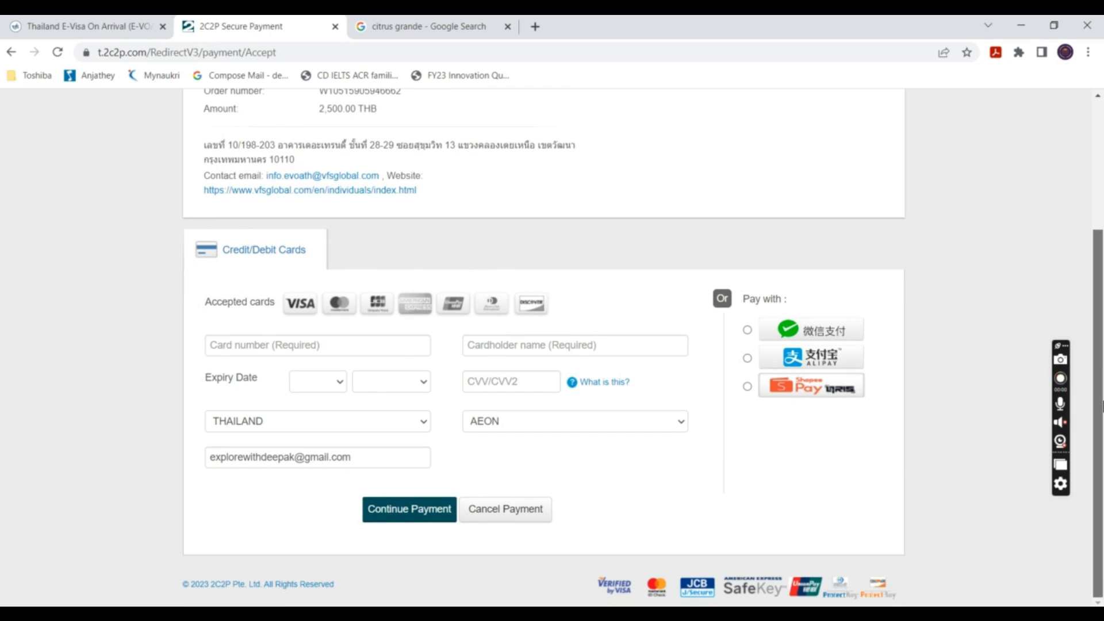